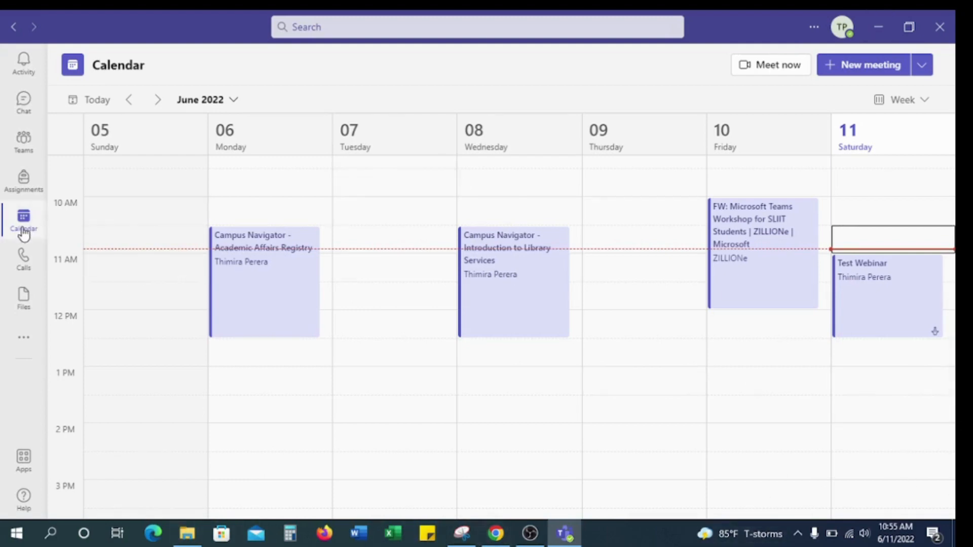
Start a new live event from the calendar and title it "Test live".
left_click(922, 65)
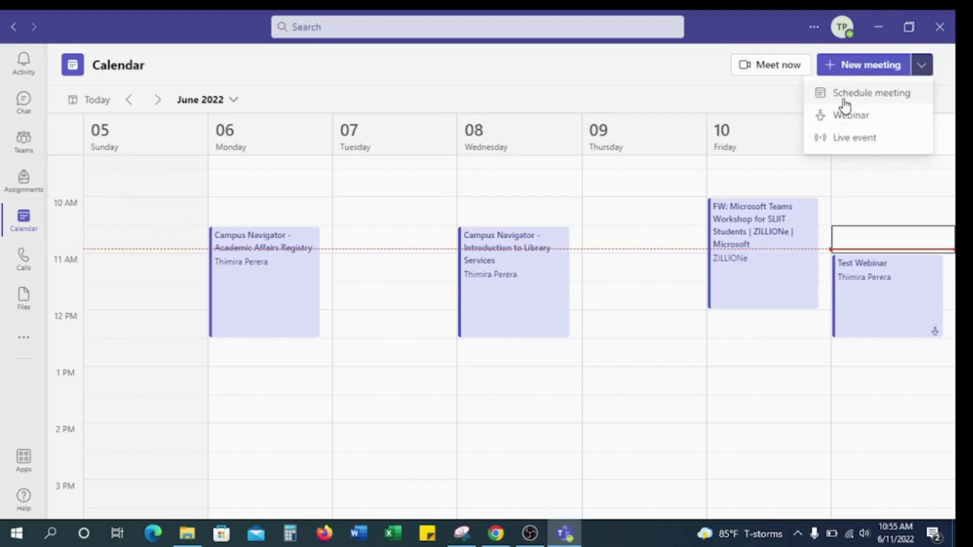
left_click(855, 138)
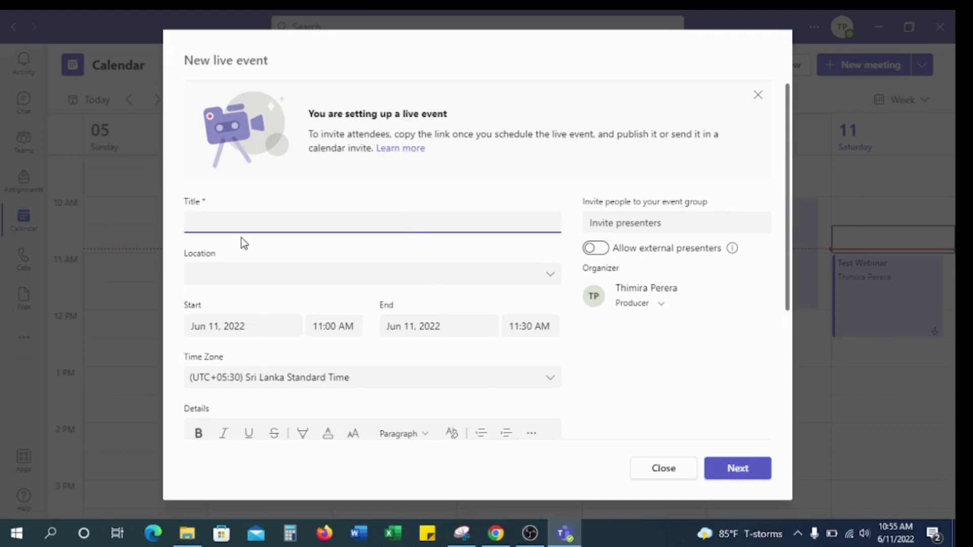
type("Test live")
Review the new live event form, including the presenter invitation, location, start and end times, time zone and details fields.
left_click(633, 222)
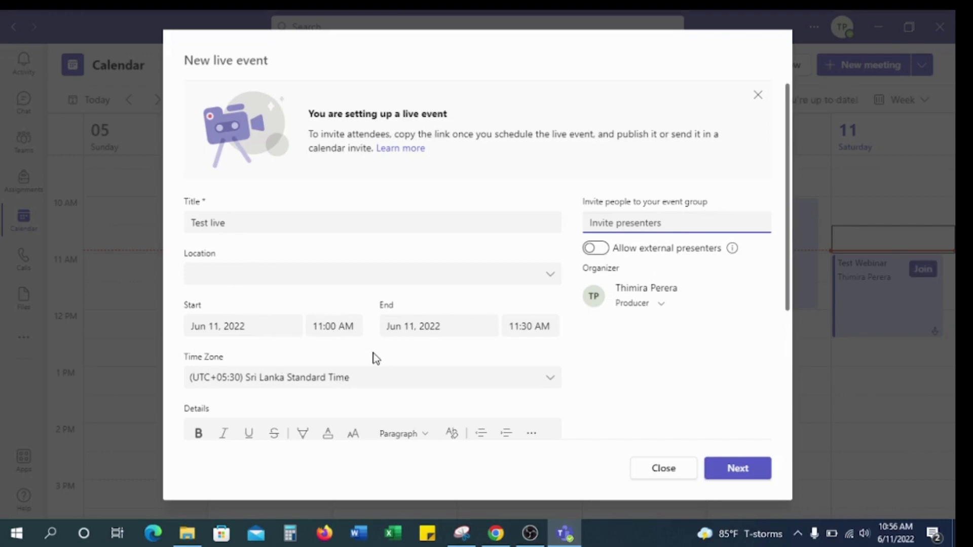
scroll(312, 370, "down", 3)
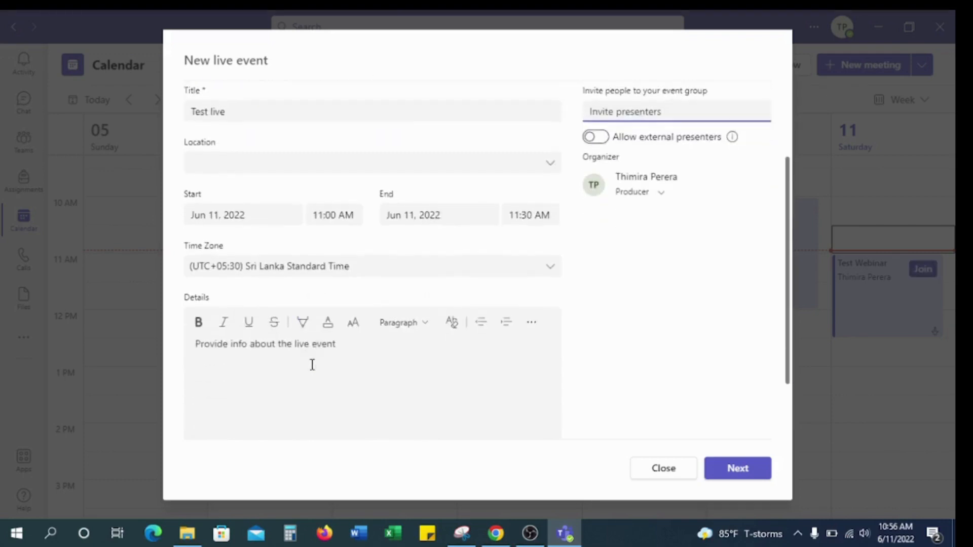
left_click(210, 318)
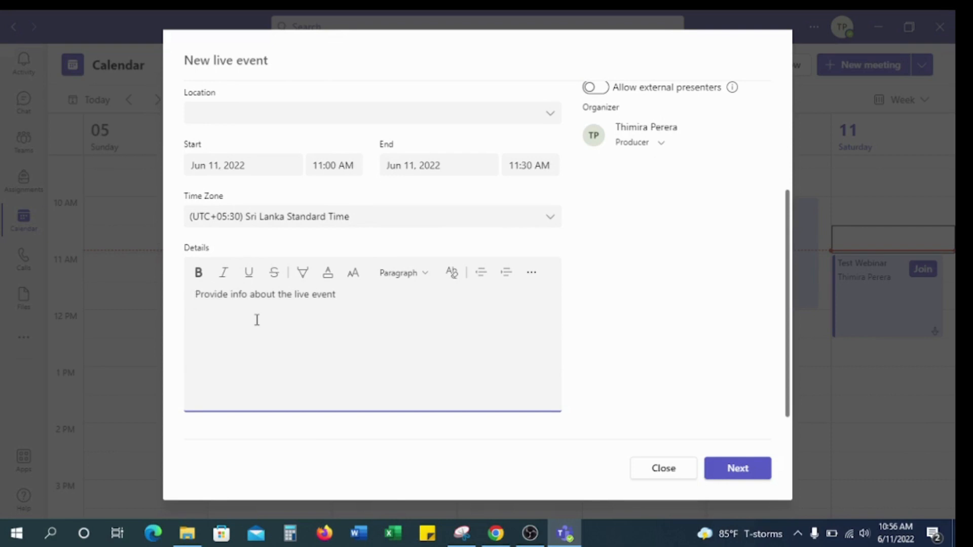
scroll(647, 382, "up", 2)
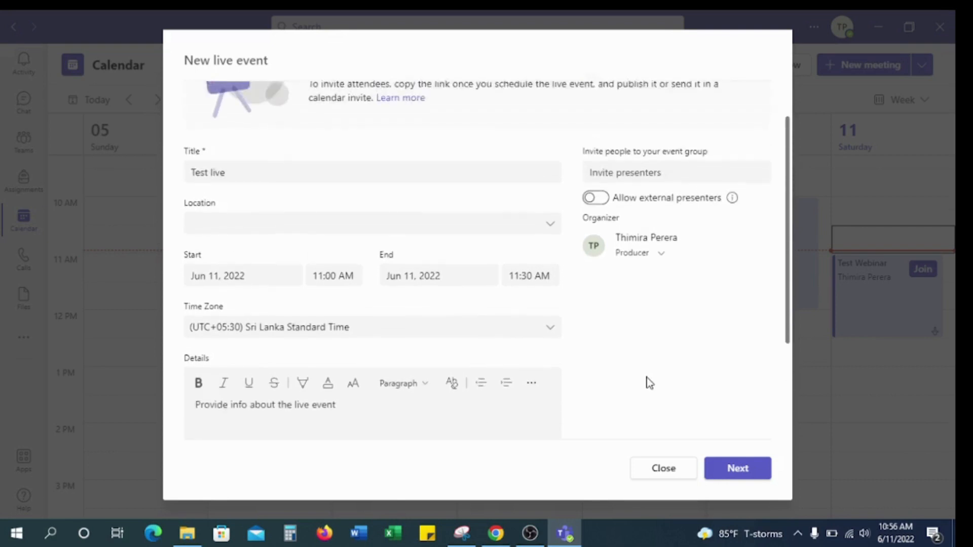
scroll(649, 382, "up", 1)
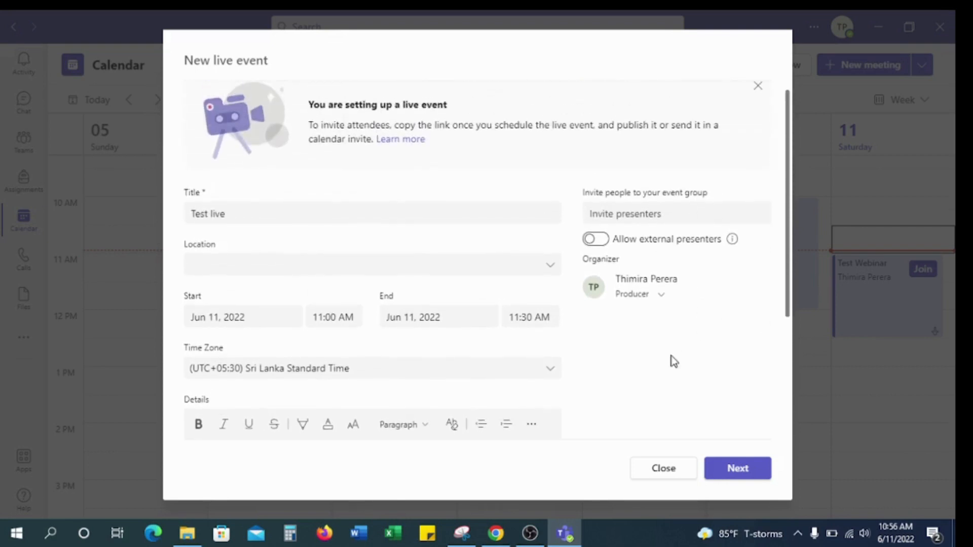
scroll(672, 361, "down", 1)
scroll(672, 360, "up", 1)
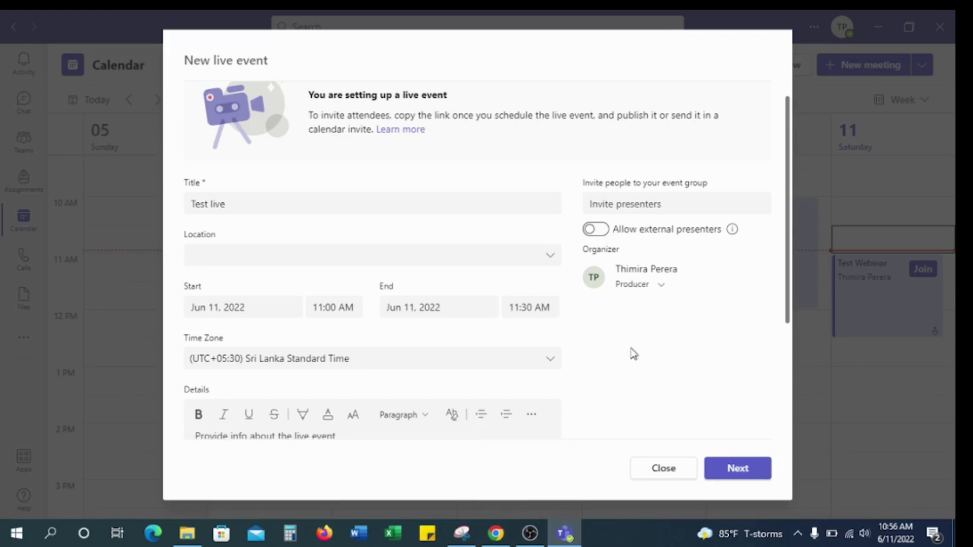
scroll(612, 341, "down", 1)
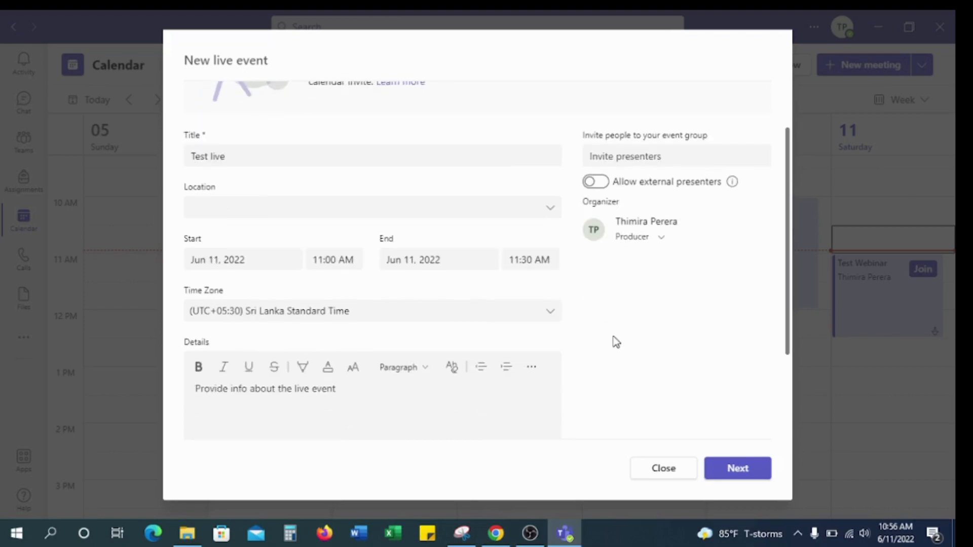
scroll(615, 341, "up", 1)
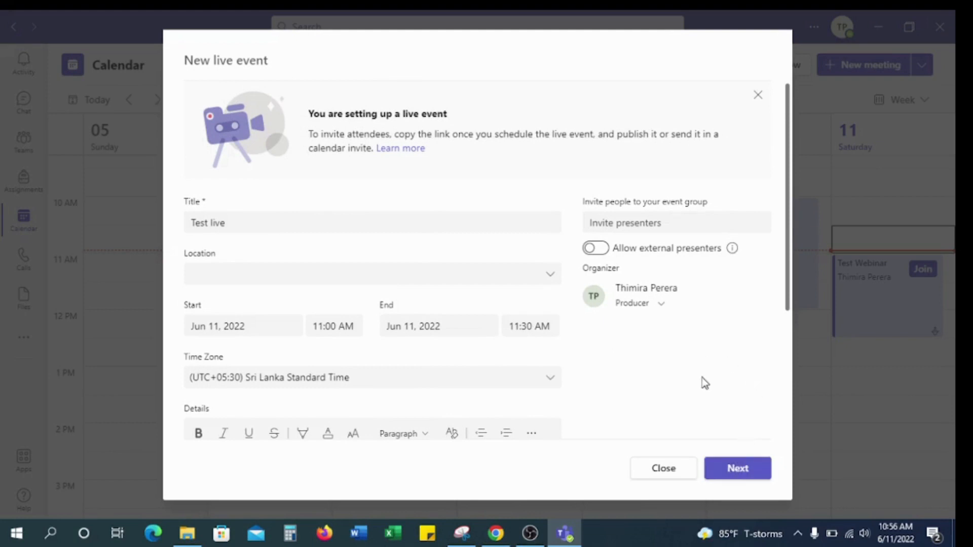
scroll(705, 383, "down", 1)
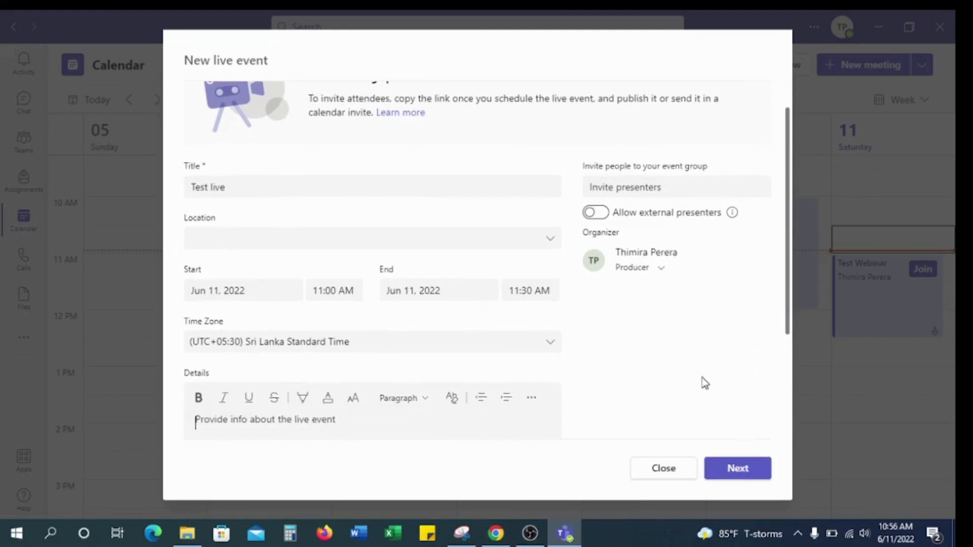
Continue to the live event permissions and production settings and set the event's permission to Public.
left_click(730, 465)
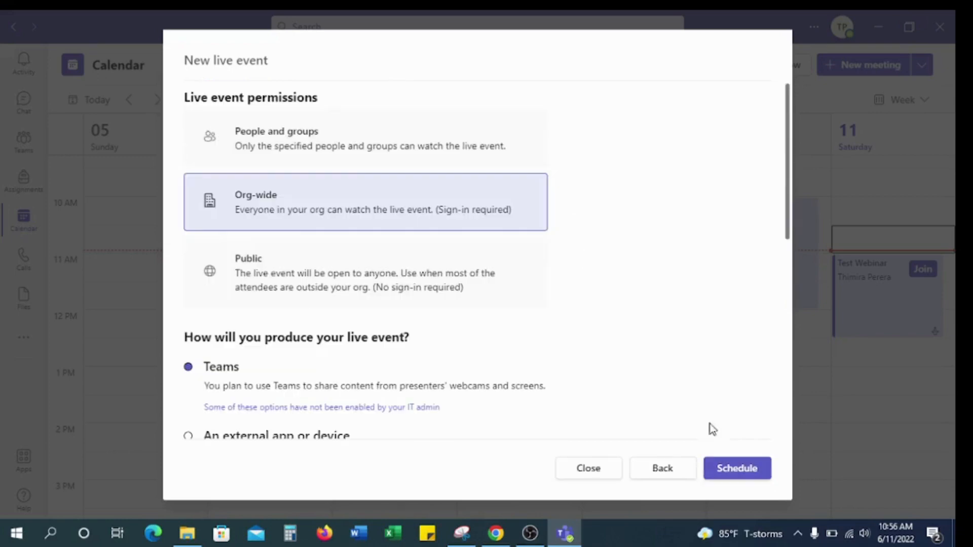
scroll(668, 355, "down", 4)
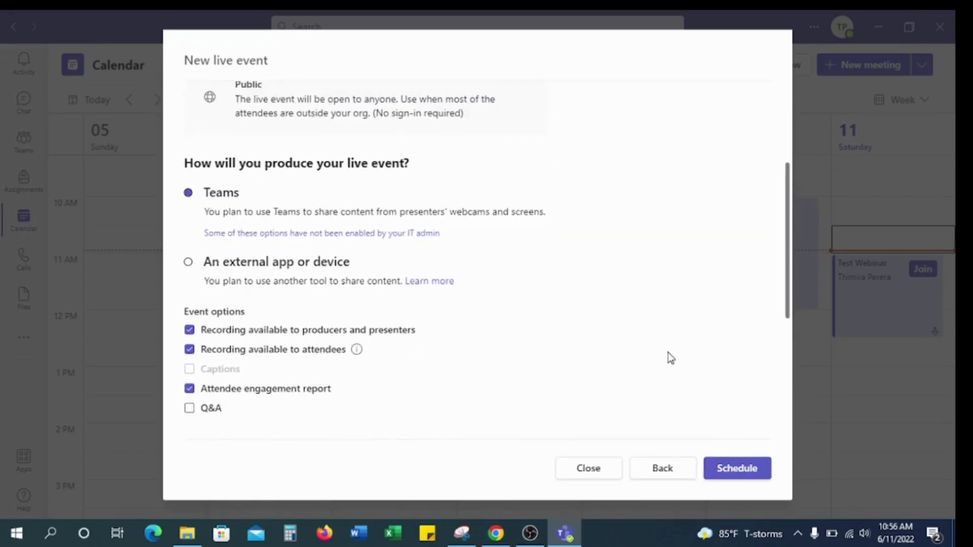
scroll(668, 353, "up", 4)
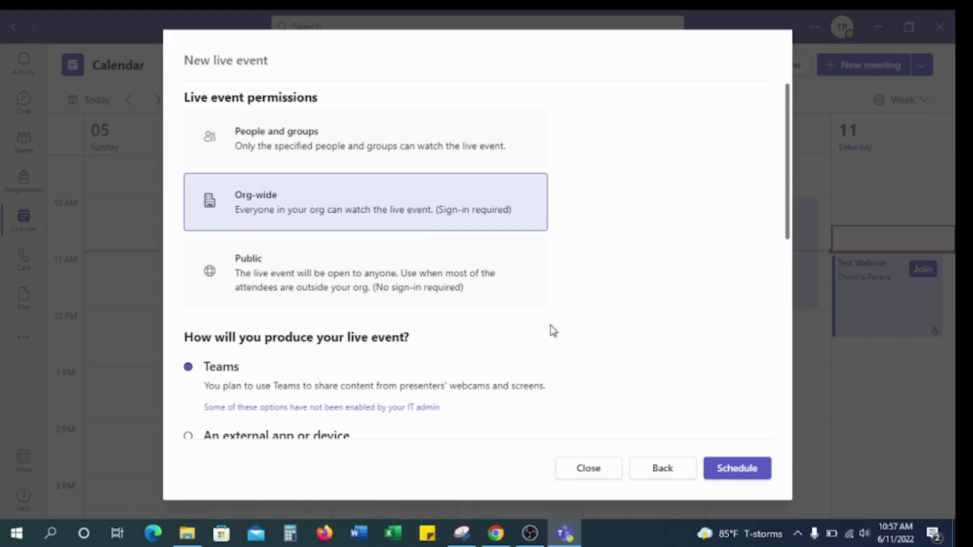
left_click(372, 279)
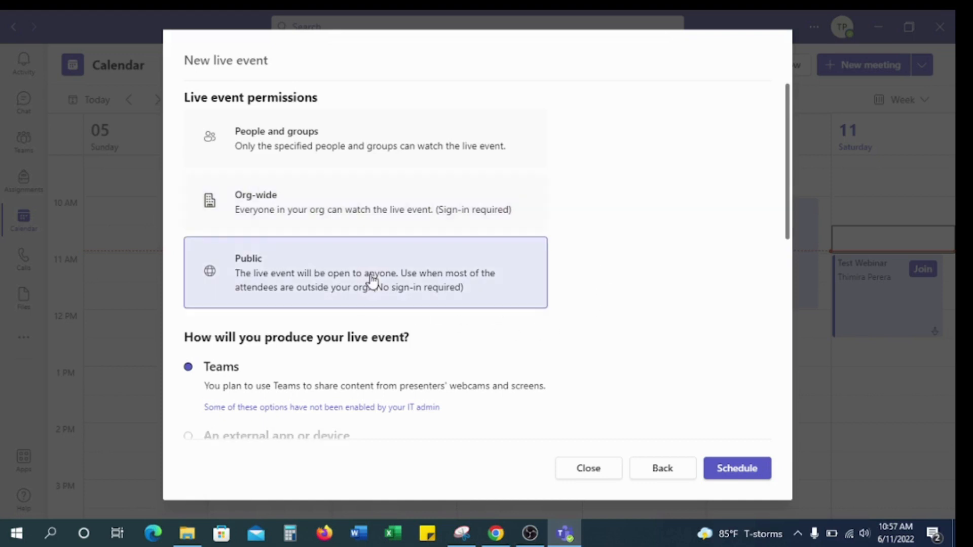
Enable Q&A in the event options and schedule the live event.
scroll(610, 326, "down", 3)
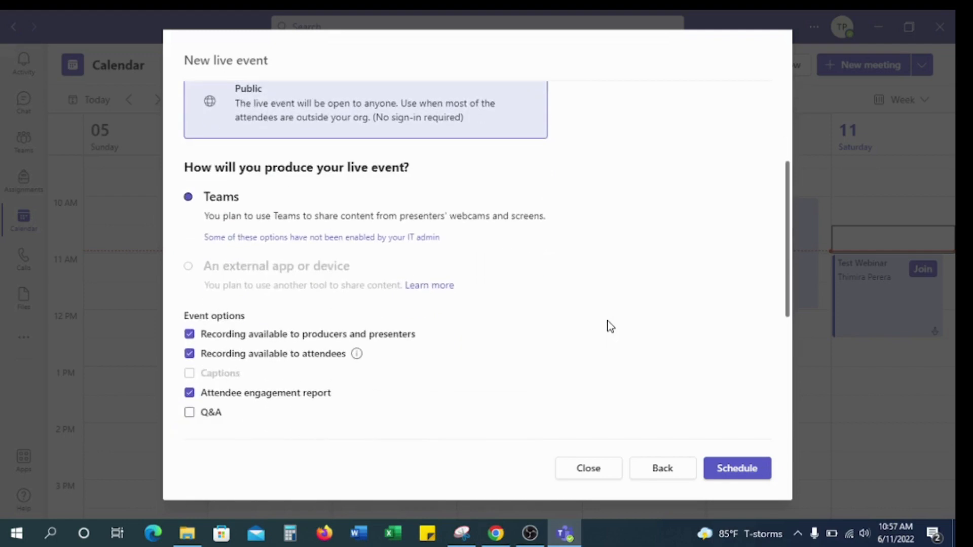
scroll(610, 326, "down", 1)
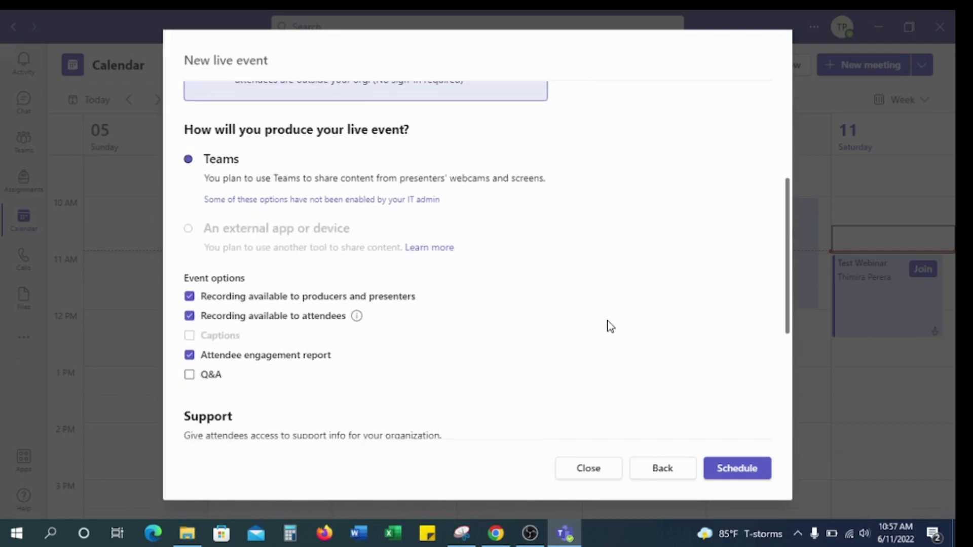
scroll(609, 326, "down", 3)
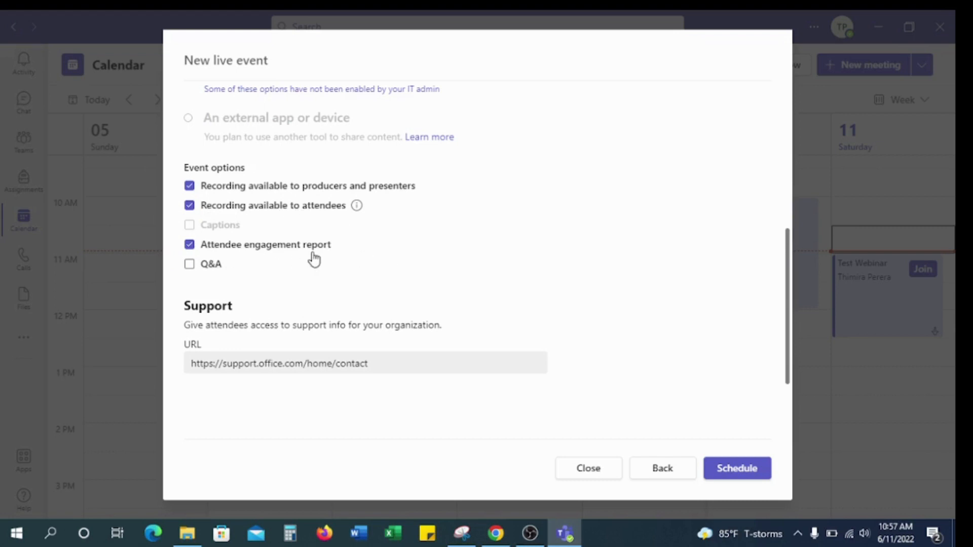
left_click(190, 265)
scroll(410, 267, "down", 2)
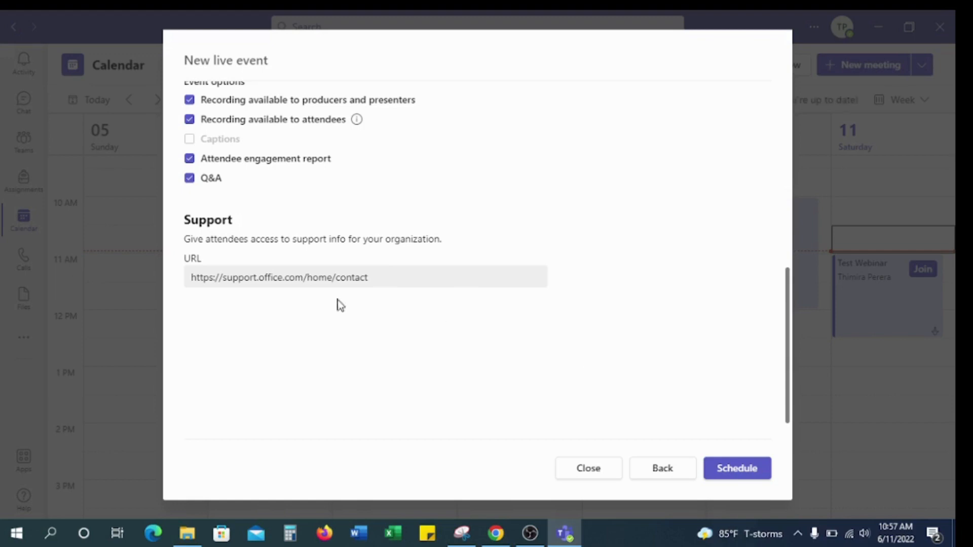
scroll(692, 364, "down", 1)
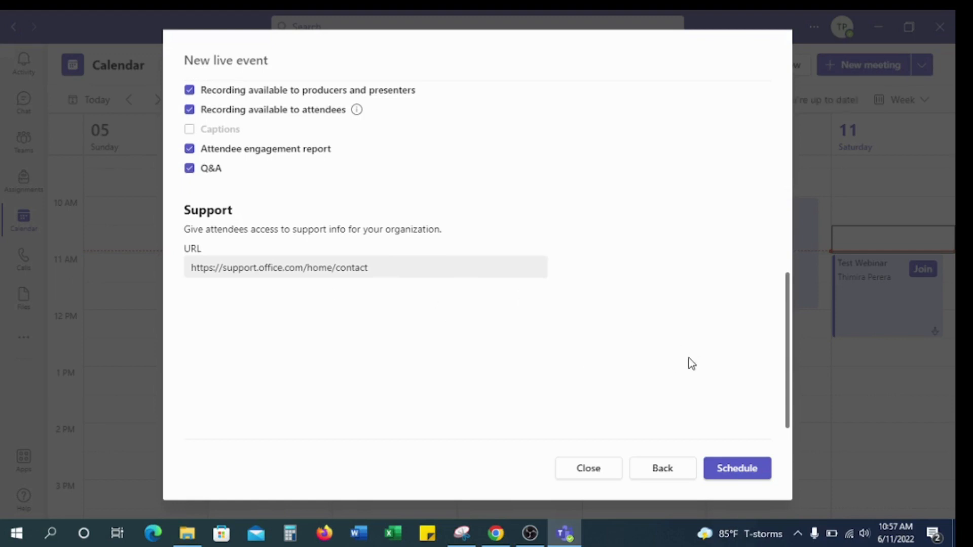
left_click(733, 481)
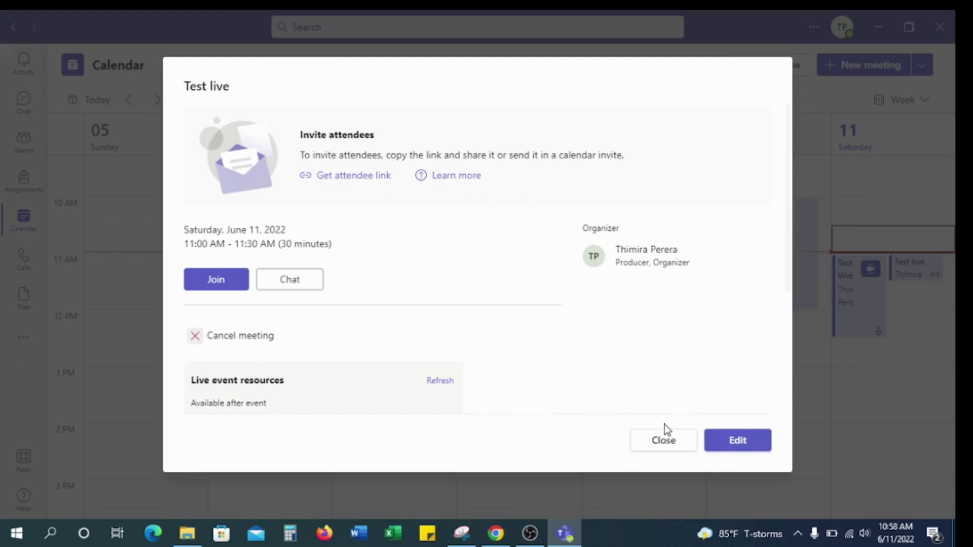
Join the Test live event as a producer, with its window maximized.
left_click(221, 283)
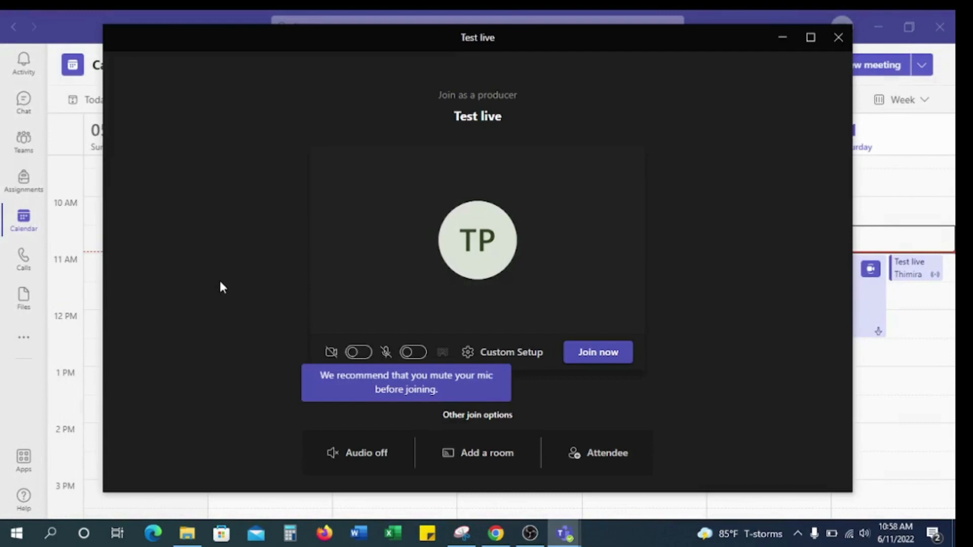
left_click(811, 39)
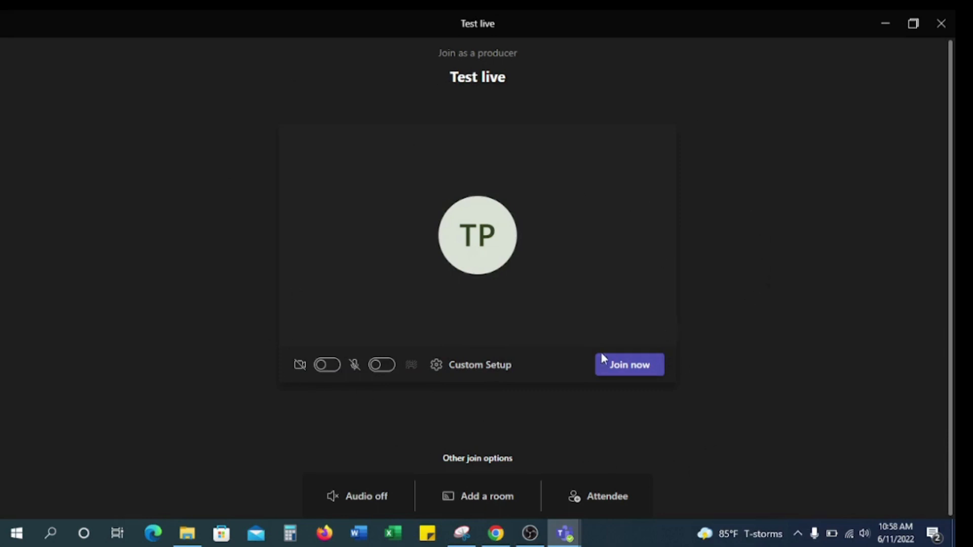
left_click(630, 368)
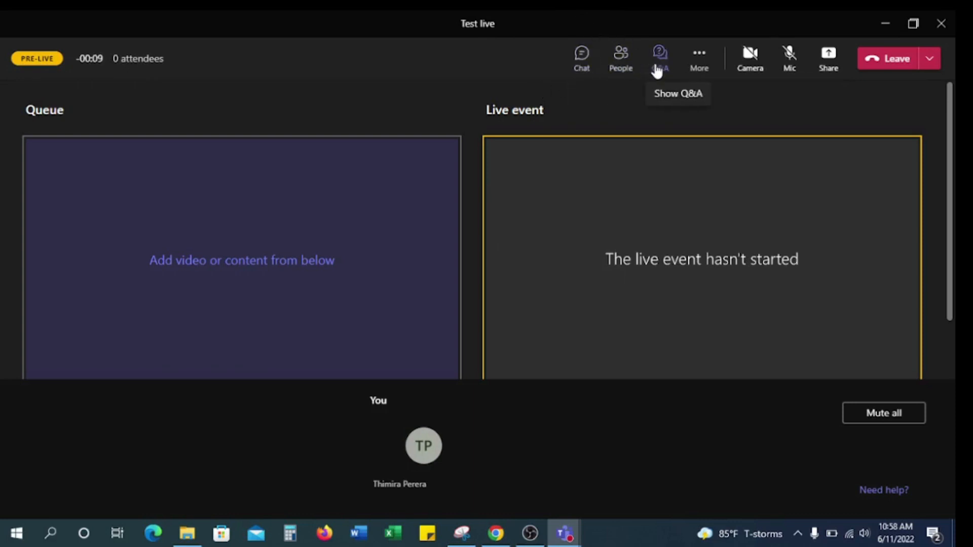
View the additional event options, and try the queue's content-plus-video layout before returning it to single source.
left_click(694, 54)
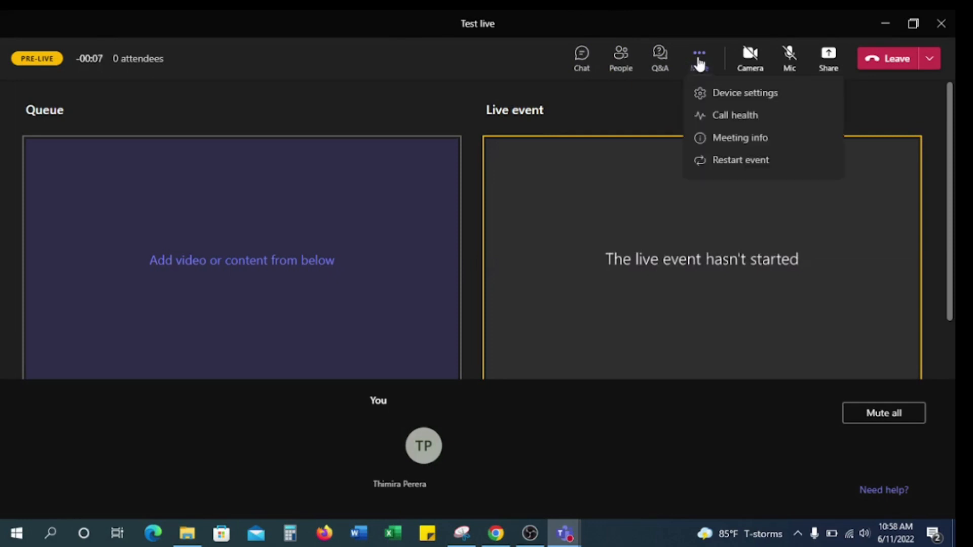
left_click(654, 92)
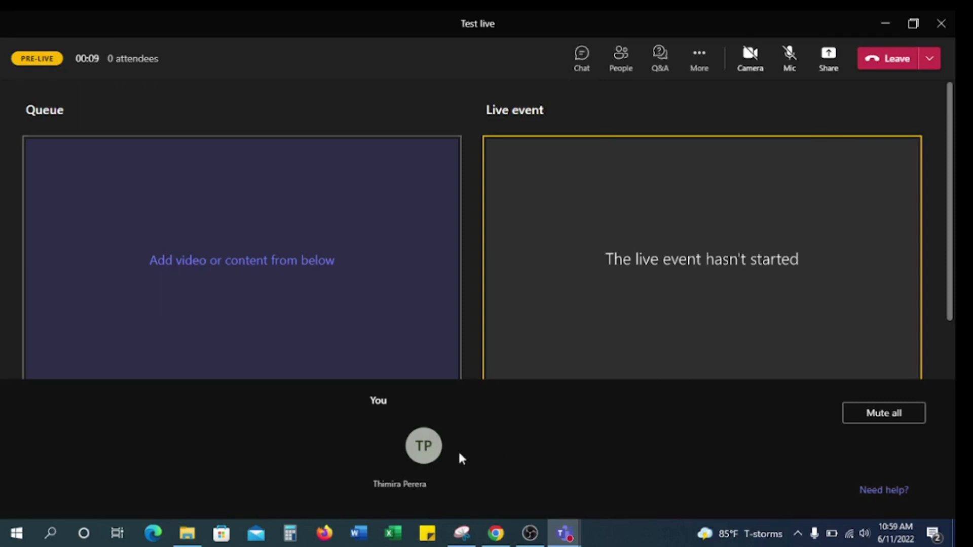
scroll(304, 266, "down", 2)
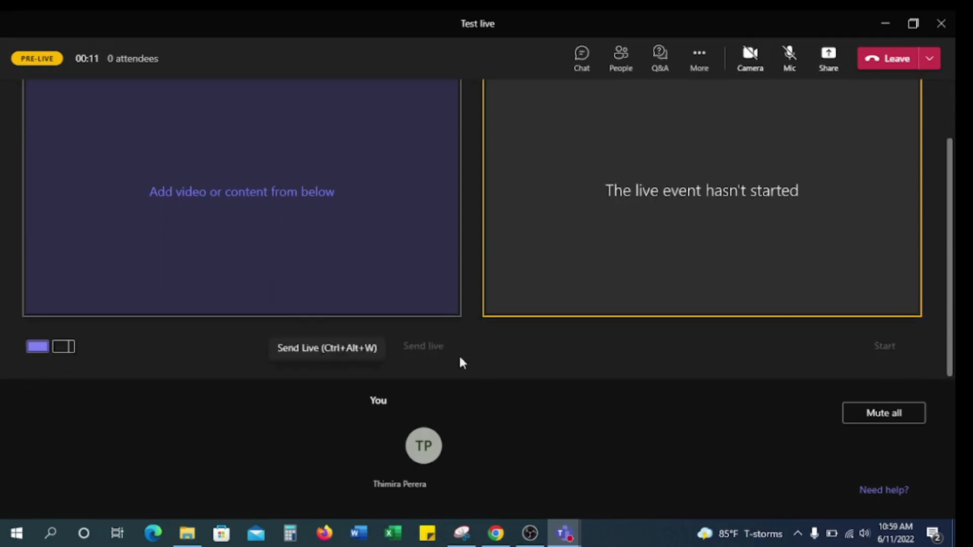
left_click(62, 347)
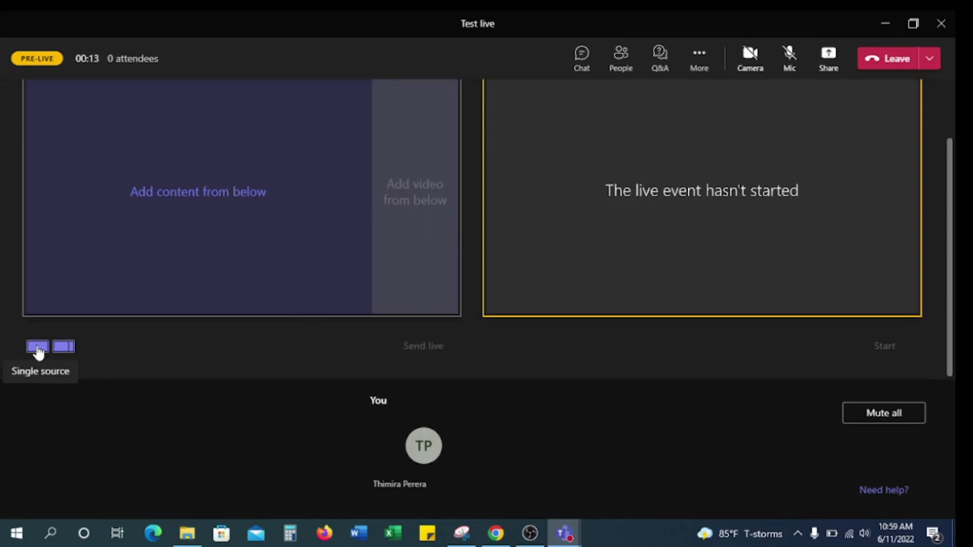
left_click(38, 347)
scroll(785, 299, "up", 2)
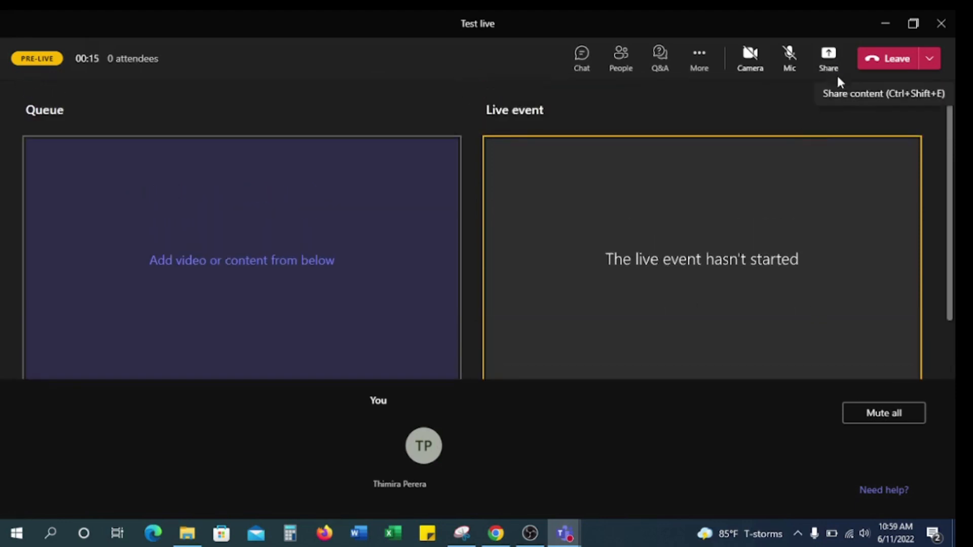
scroll(953, 180, "down", 2)
scroll(954, 180, "up", 2)
Open the content sharing options and show the available desktop and window sources.
left_click(822, 59)
scroll(506, 395, "down", 2)
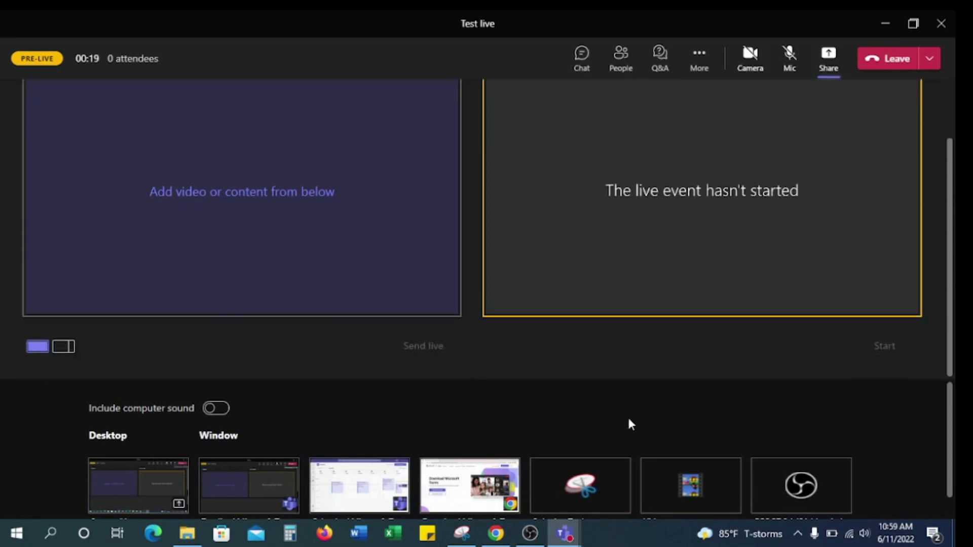
scroll(630, 425, "down", 1)
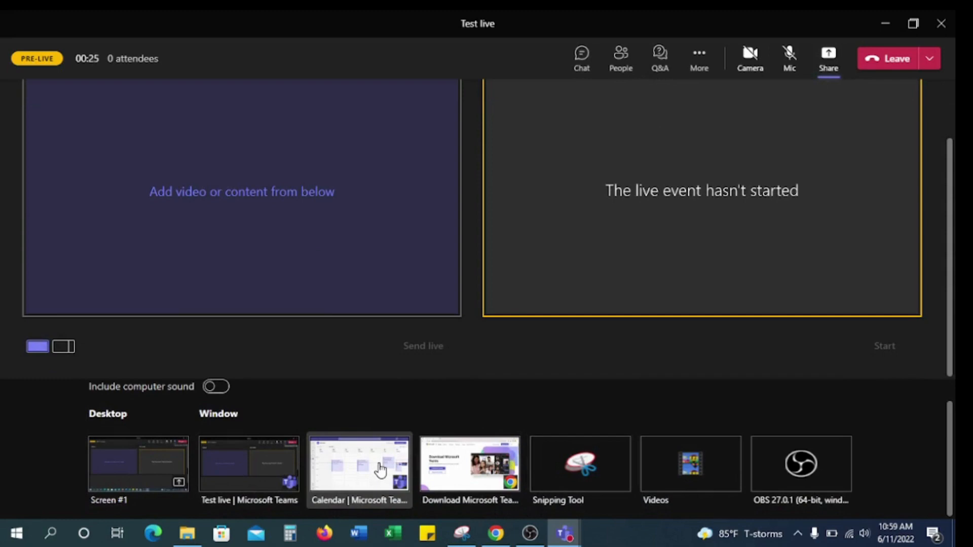
Switch to the Chrome window and minimize it and the open Teams windows to get to the Windows desktop.
left_click(498, 536)
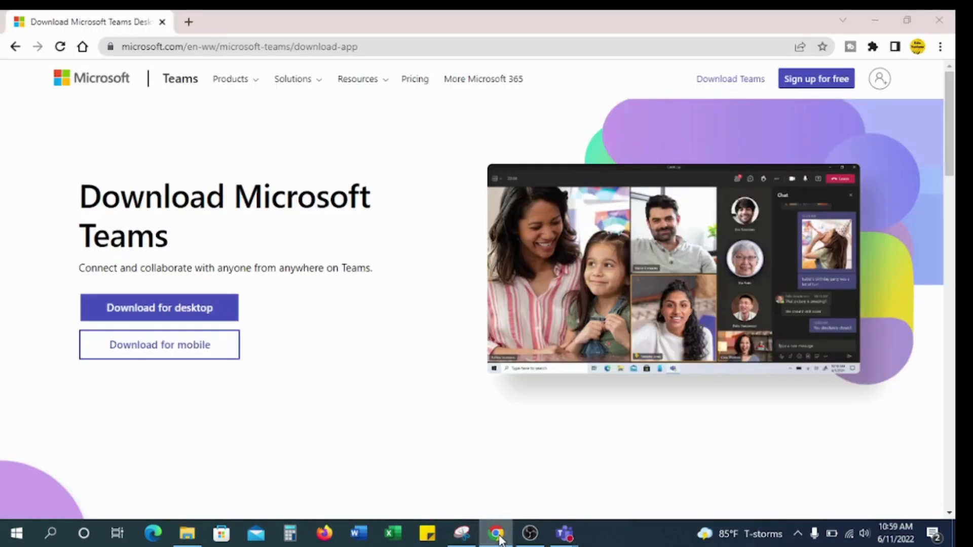
left_click(498, 536)
left_click(498, 536)
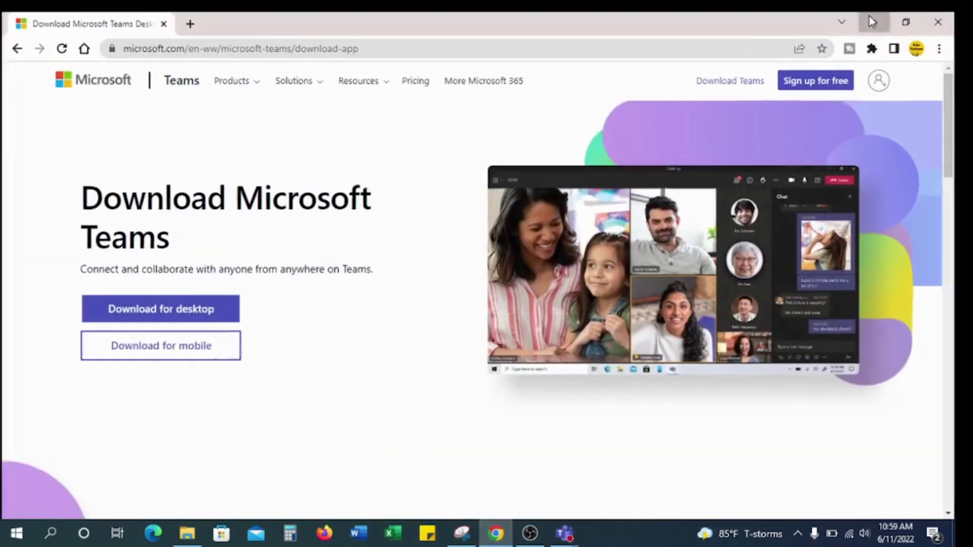
left_click(869, 18)
left_click(881, 21)
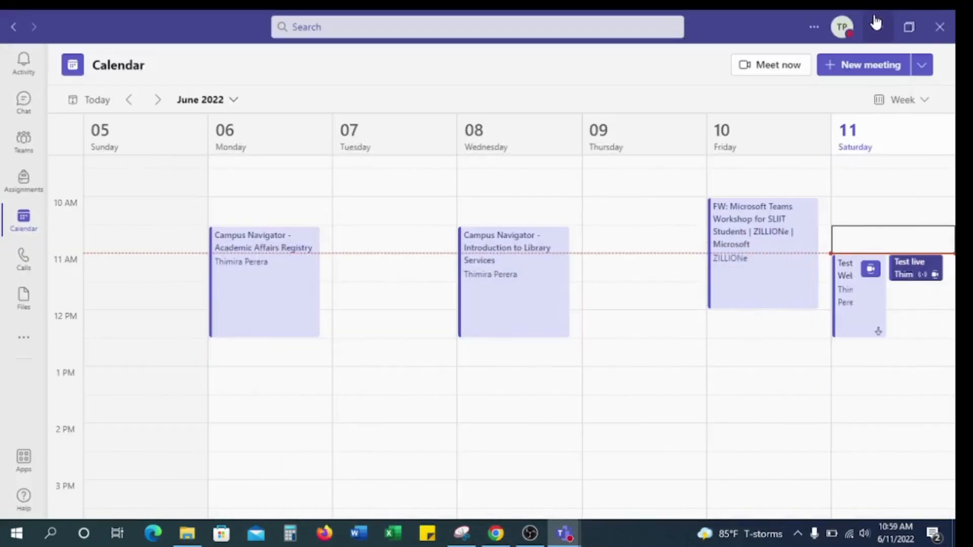
left_click(883, 23)
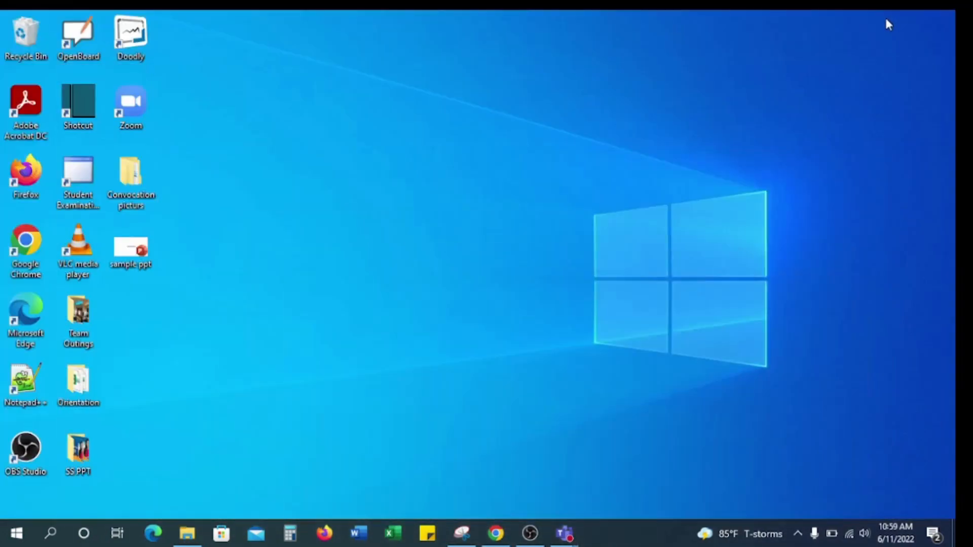
Open the sample ppt presentation from the desktop and return to the Test live event window in Teams.
double_click(132, 255)
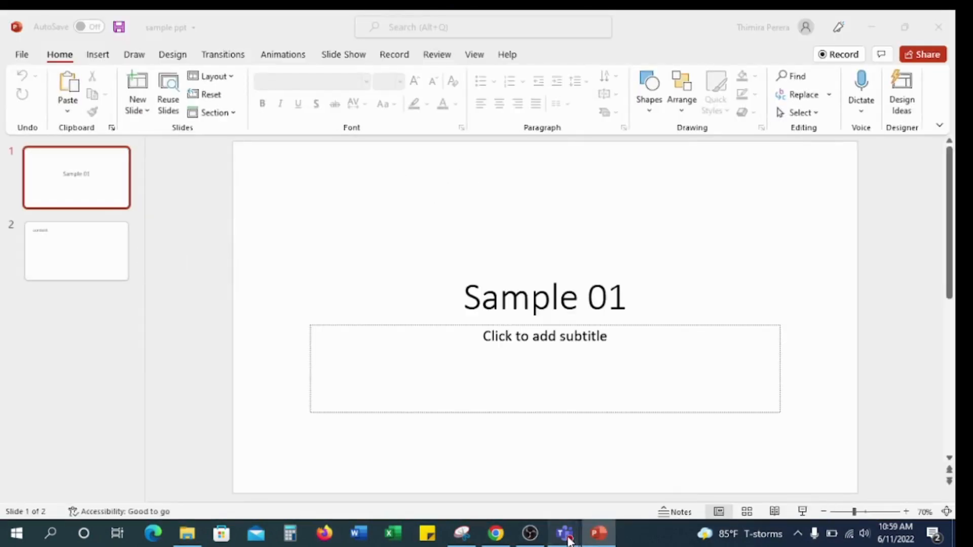
mouse_move(567, 536)
left_click(624, 453)
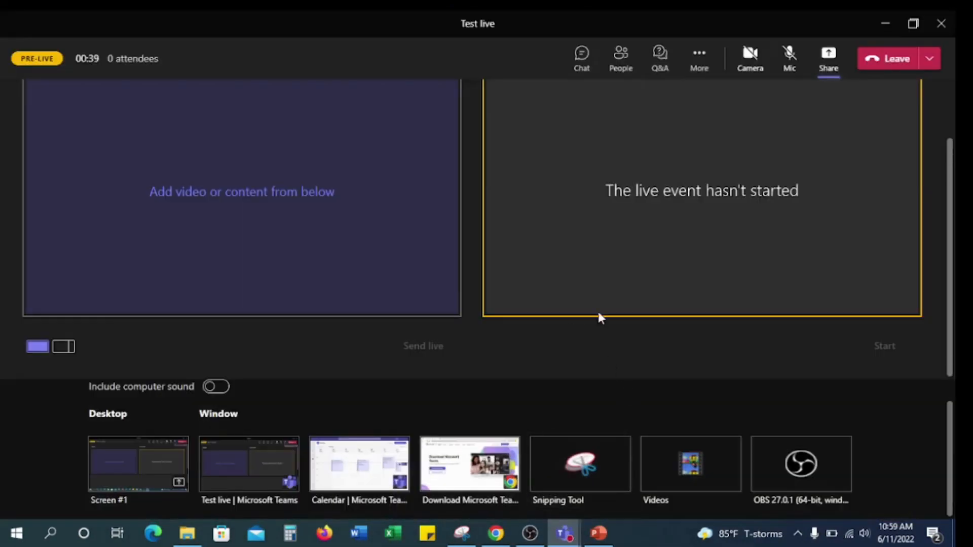
Refresh the list of shareable windows and share the sample ppt PowerPoint window in the live event.
left_click(821, 66)
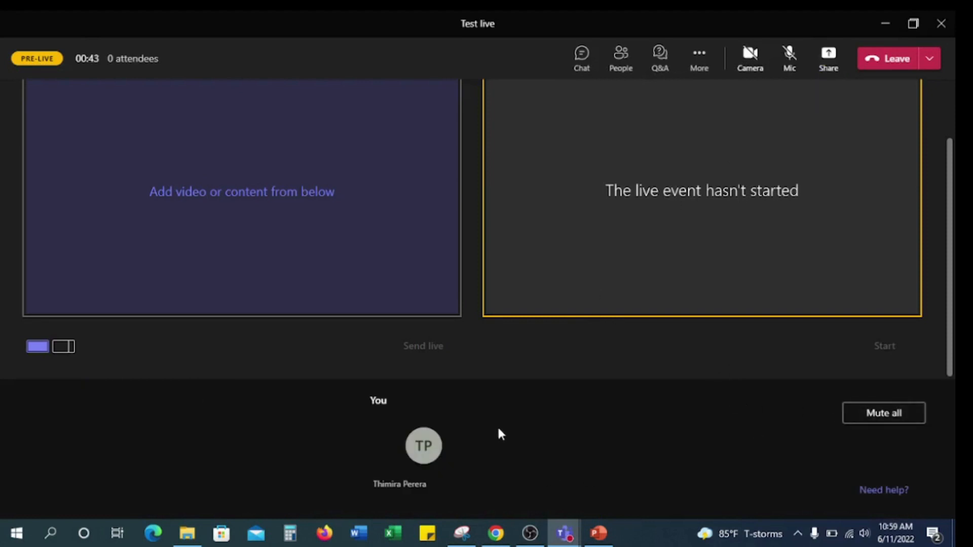
left_click(829, 62)
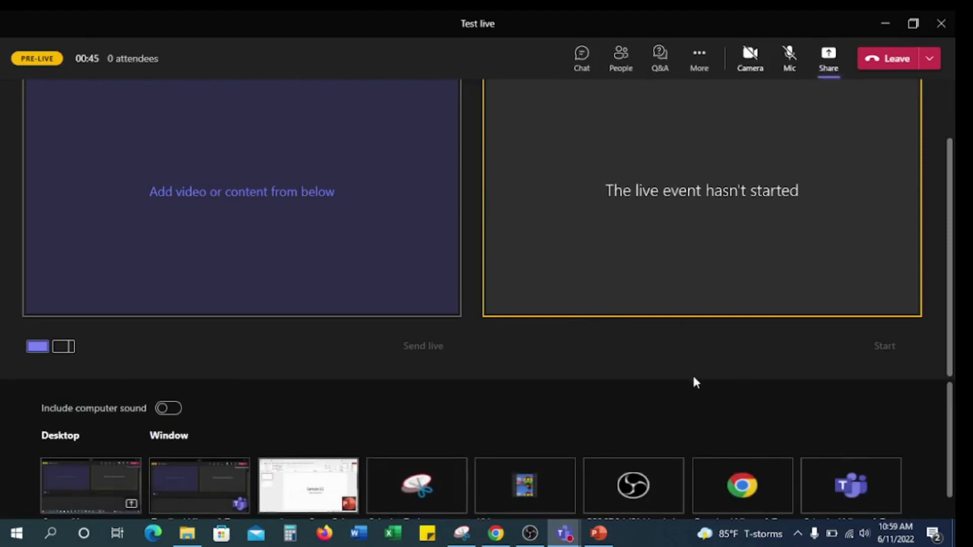
scroll(768, 418, "down", 1)
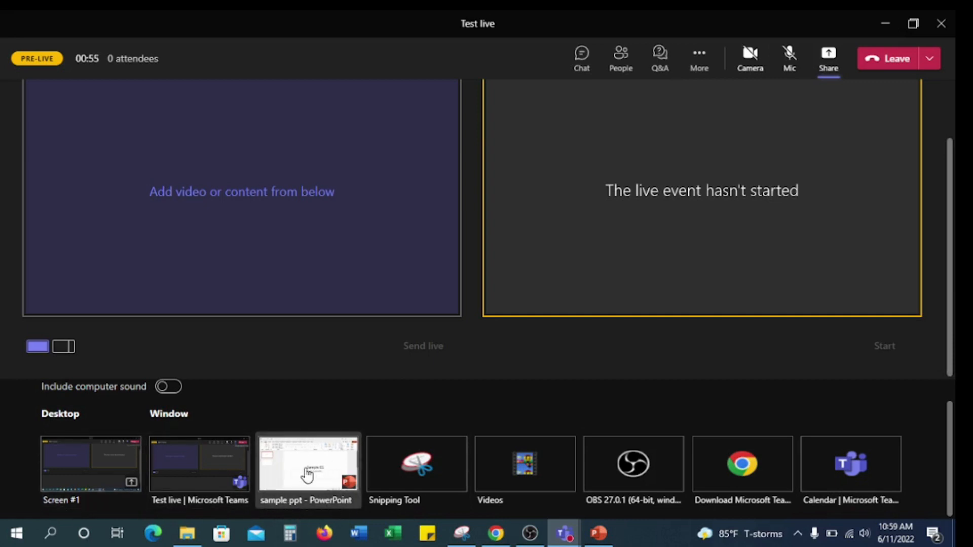
left_click(291, 463)
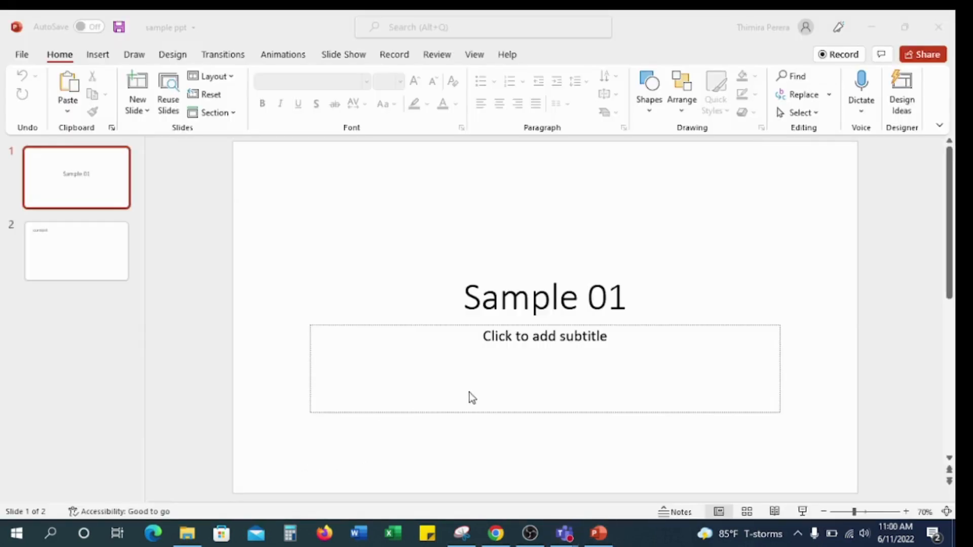
Restore down and minimize the PowerPoint window, and add the shared presentation content to the queue.
left_click(904, 27)
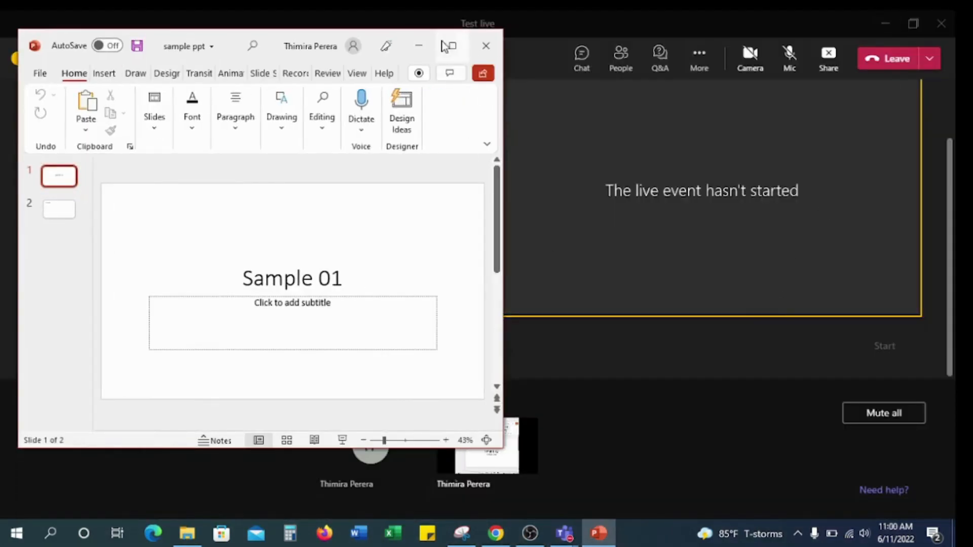
left_click(421, 46)
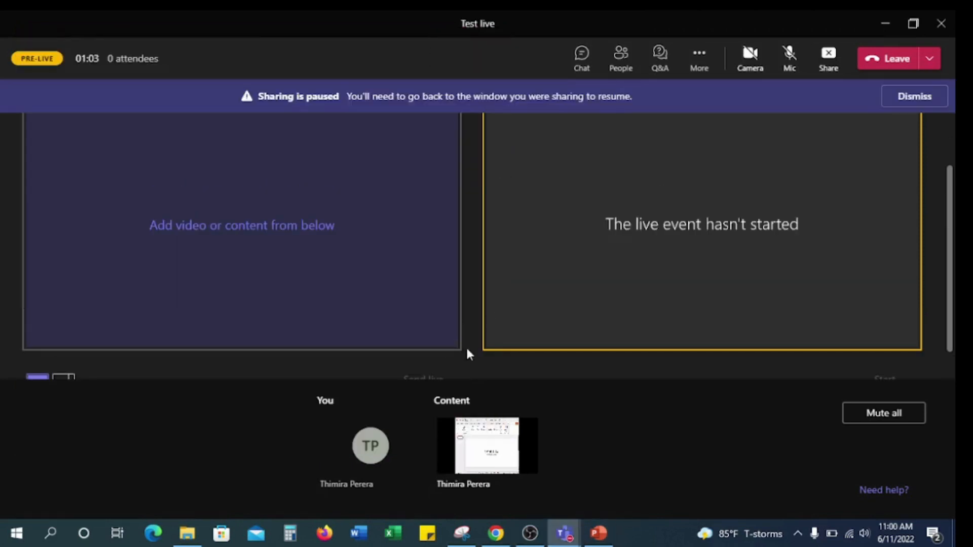
scroll(389, 304, "down", 1)
left_click(503, 458)
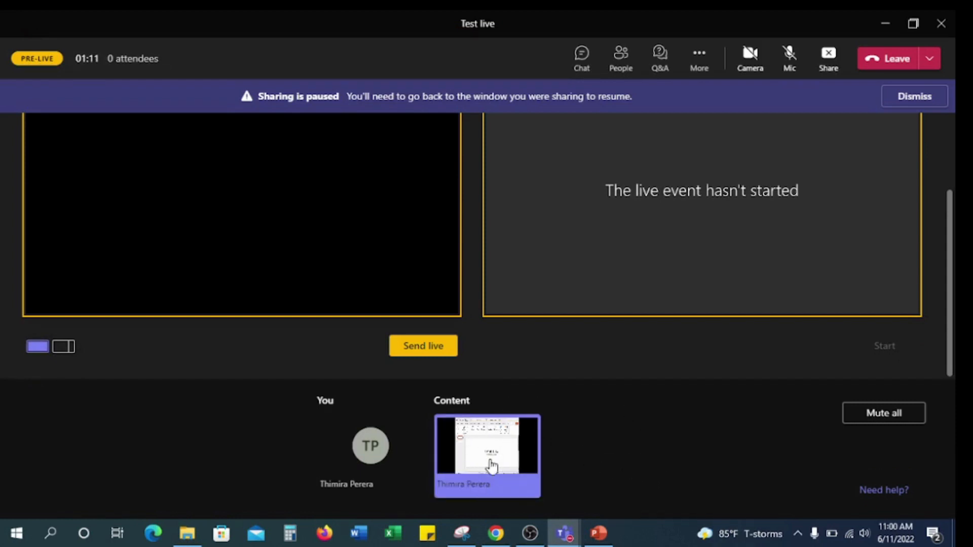
Check the queue and live event previews, and send the queued presentation content live.
scroll(139, 253, "up", 2)
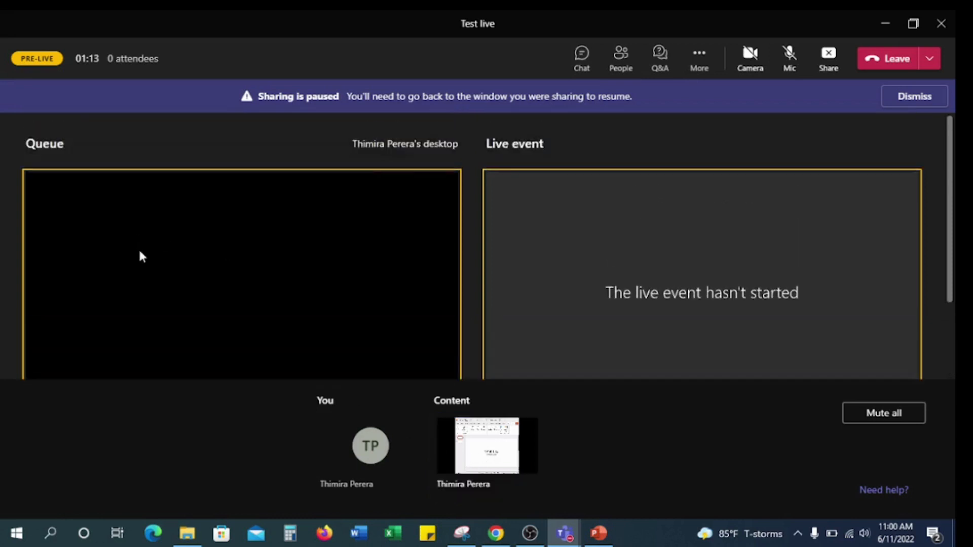
scroll(139, 253, "down", 2)
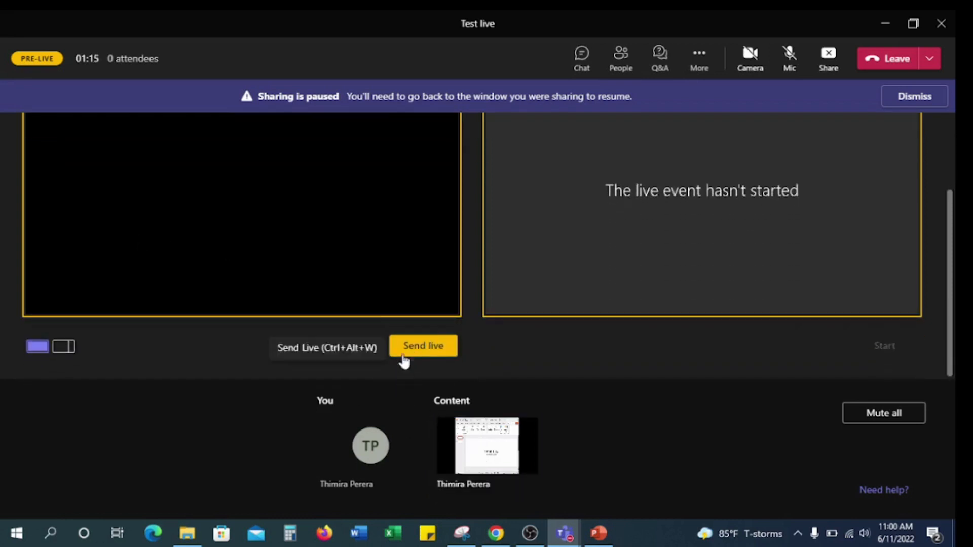
scroll(233, 212, "up", 2)
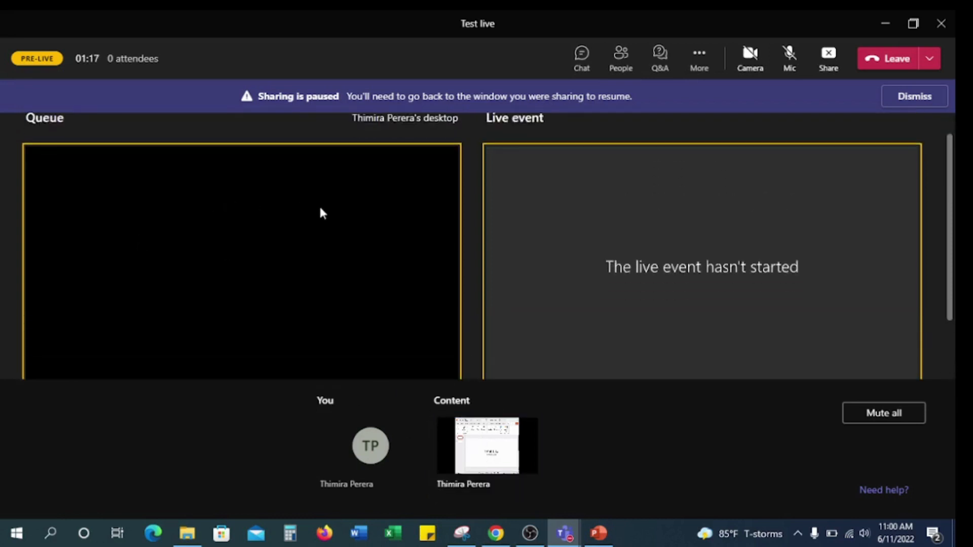
scroll(318, 211, "down", 2)
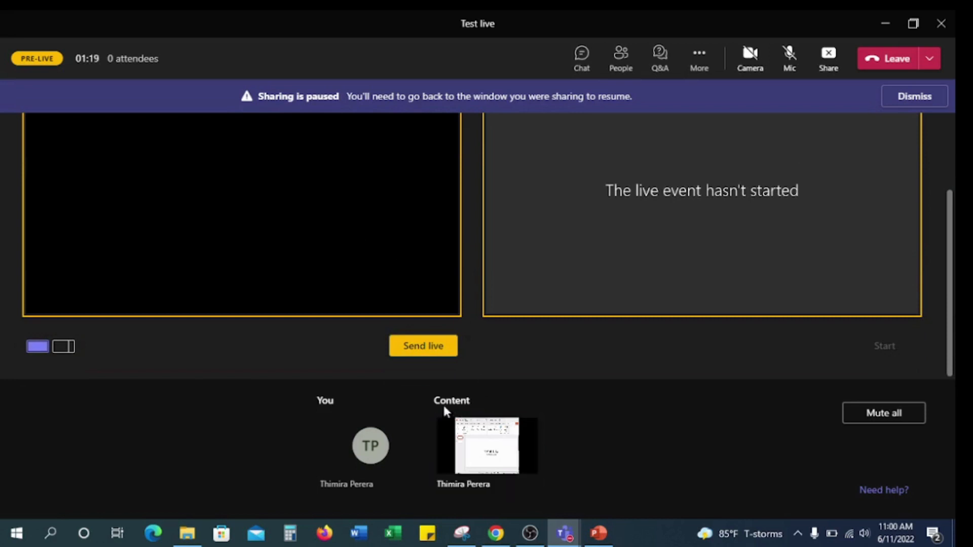
scroll(493, 315, "up", 2)
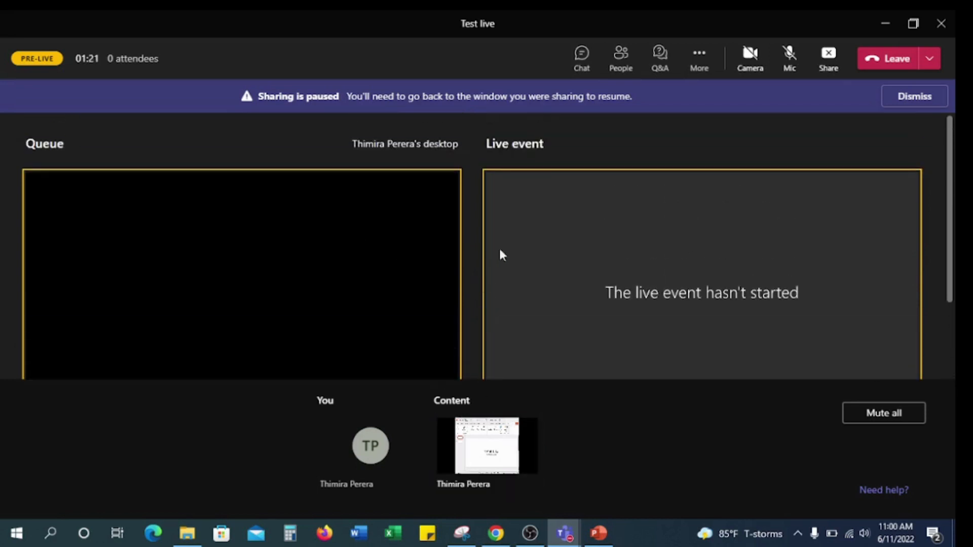
scroll(476, 284, "down", 2)
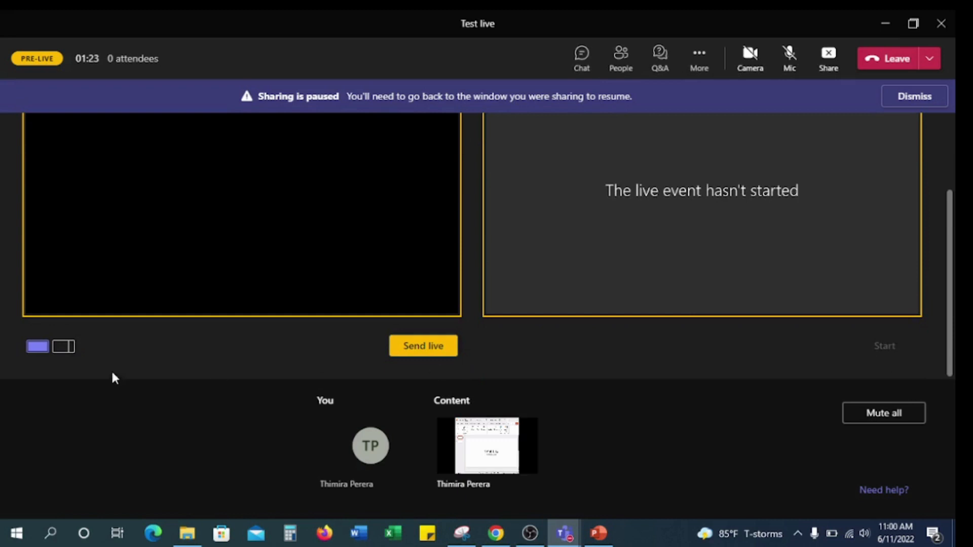
left_click(430, 347)
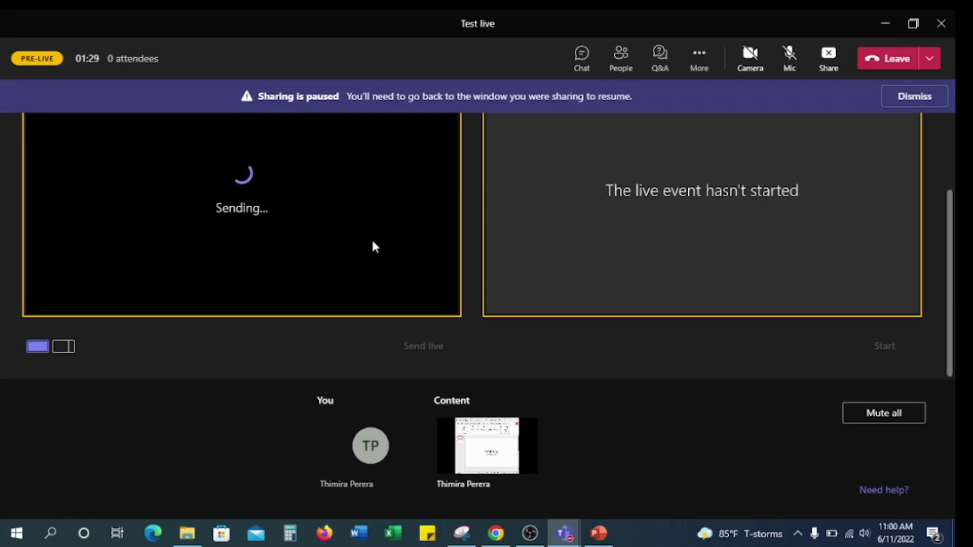
Examine the queue and live event previews along with their send and start controls.
scroll(952, 225, "up", 2)
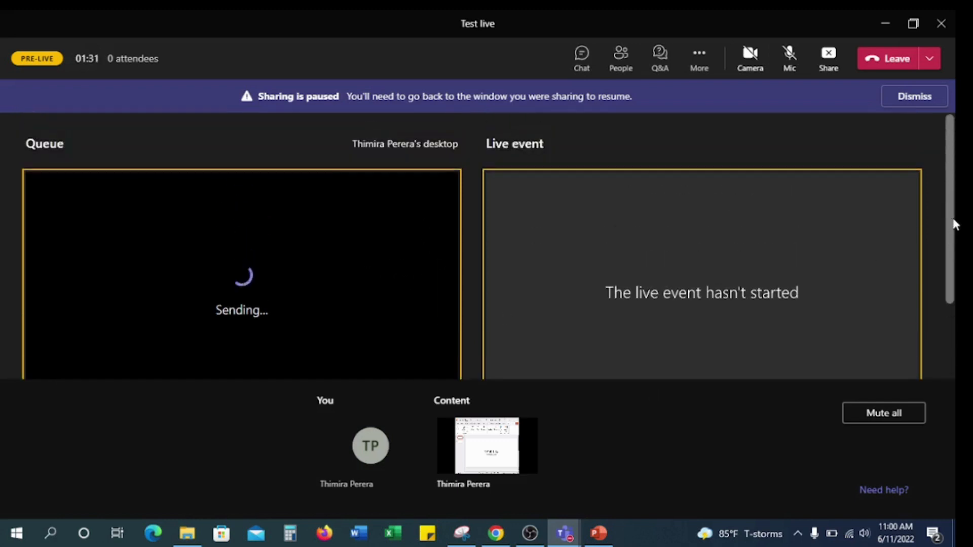
scroll(952, 224, "down", 2)
scroll(951, 224, "up", 2)
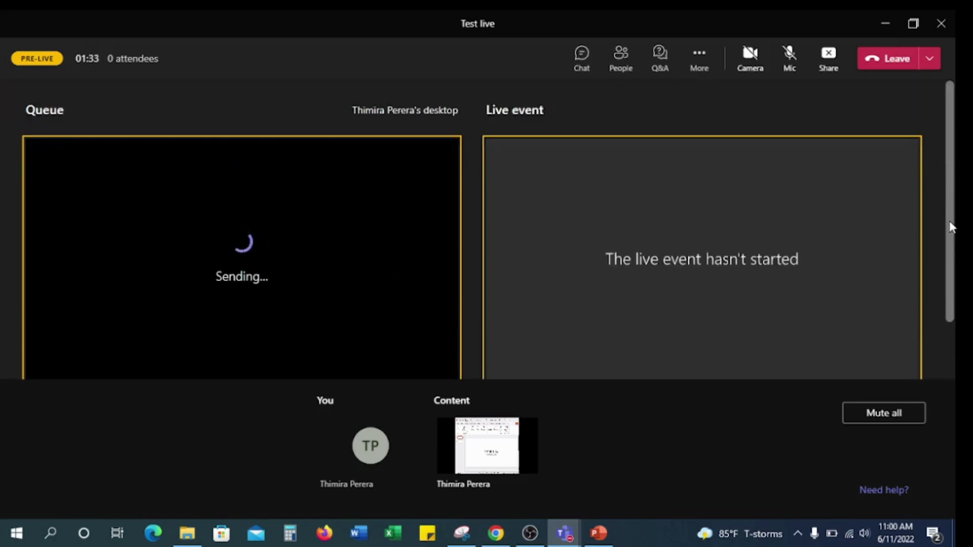
scroll(947, 221, "down", 2)
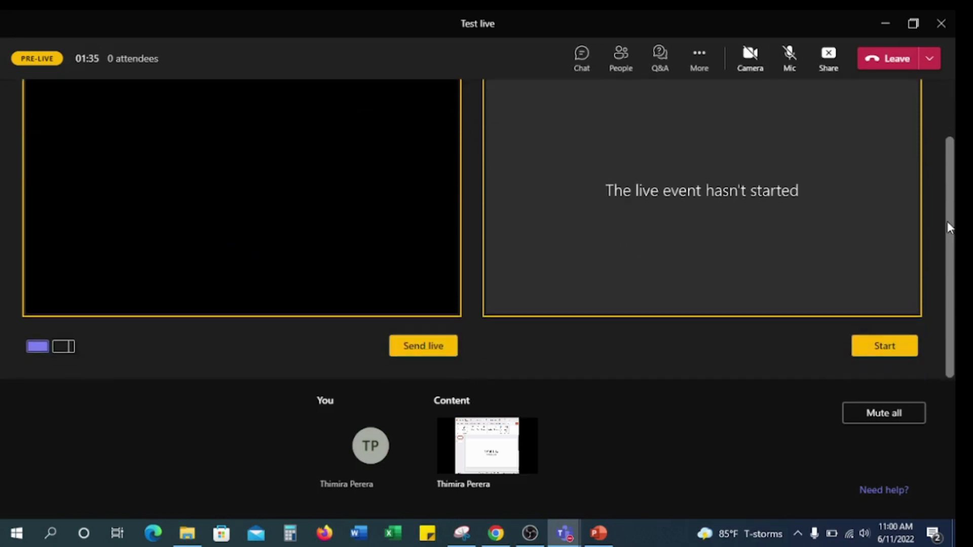
scroll(947, 221, "up", 2)
scroll(947, 221, "down", 2)
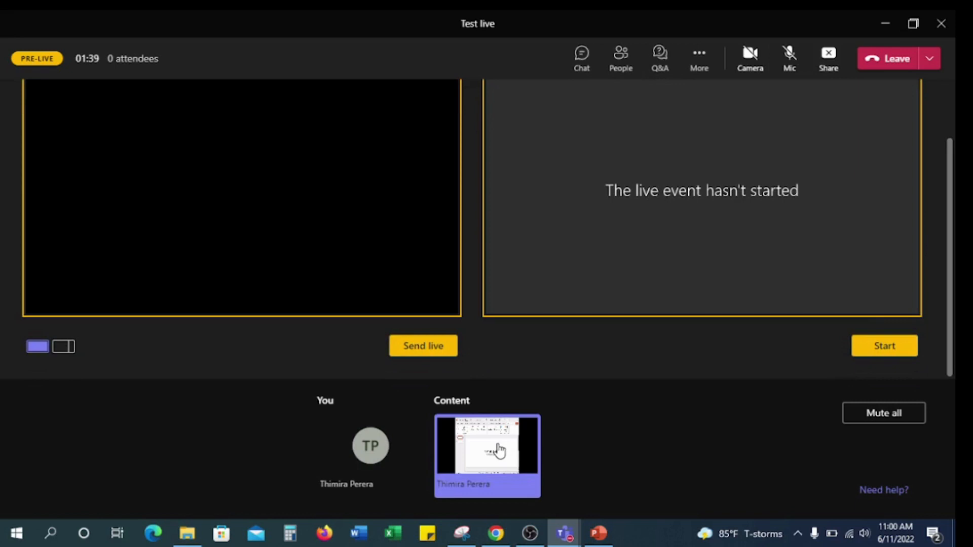
scroll(232, 283, "up", 2)
scroll(233, 284, "down", 2)
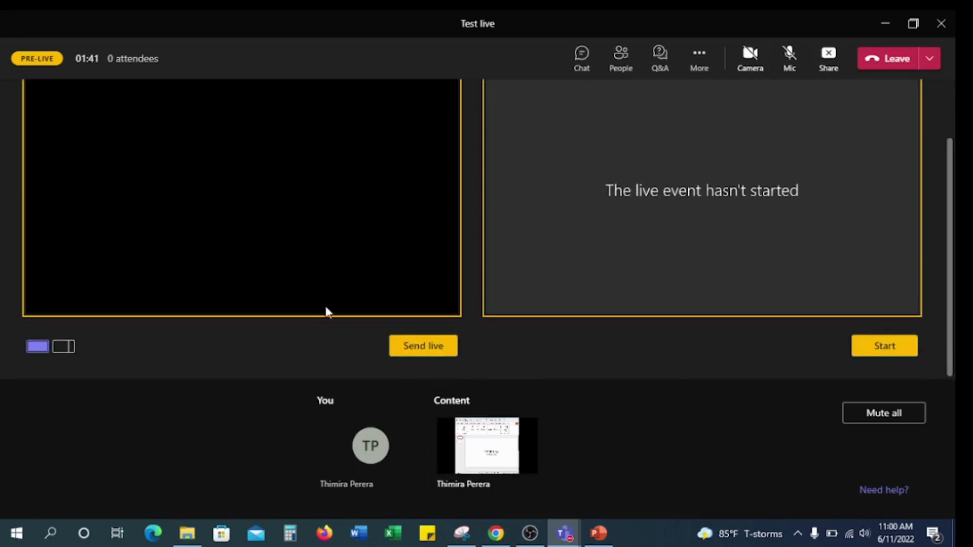
scroll(326, 309, "up", 2)
scroll(326, 309, "down", 2)
scroll(945, 347, "up", 2)
scroll(945, 347, "down", 2)
Try the queue's content-plus-video layout and return it to single source.
left_click(63, 348)
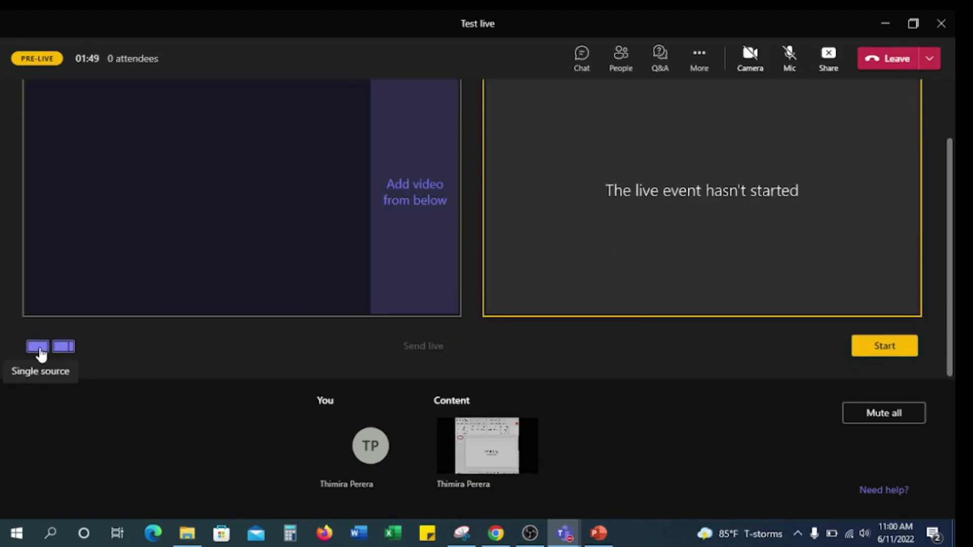
left_click(39, 348)
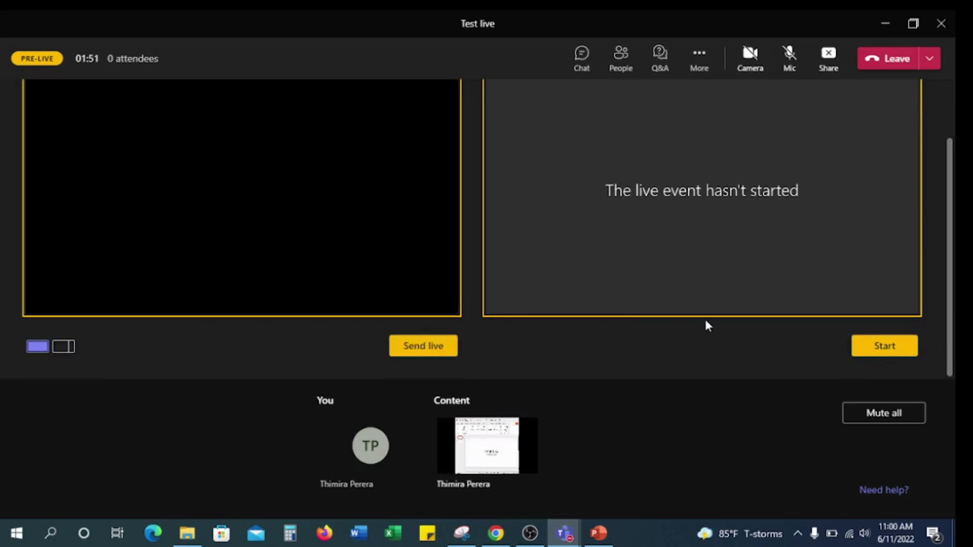
Start the live event and confirm that it should begin now.
scroll(420, 209, "up", 2)
scroll(422, 212, "down", 2)
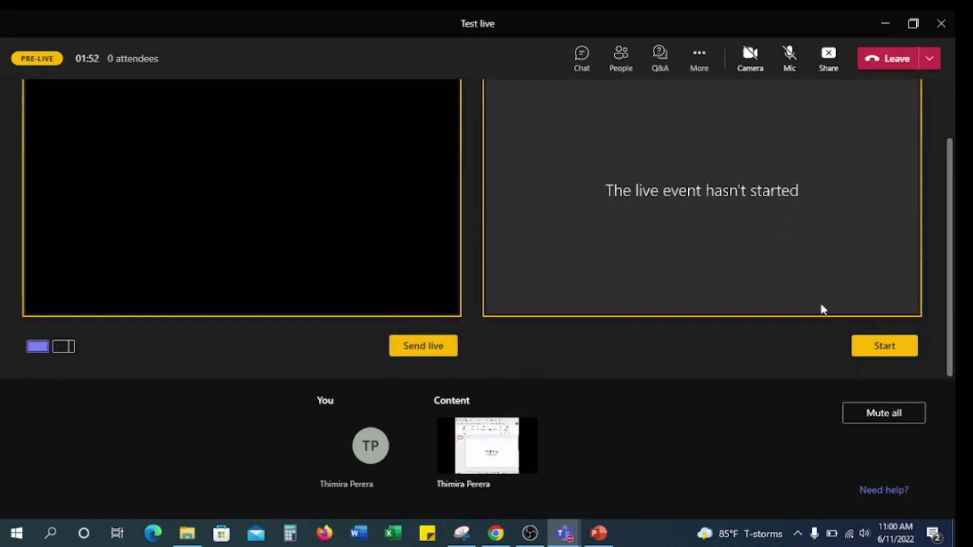
left_click(884, 347)
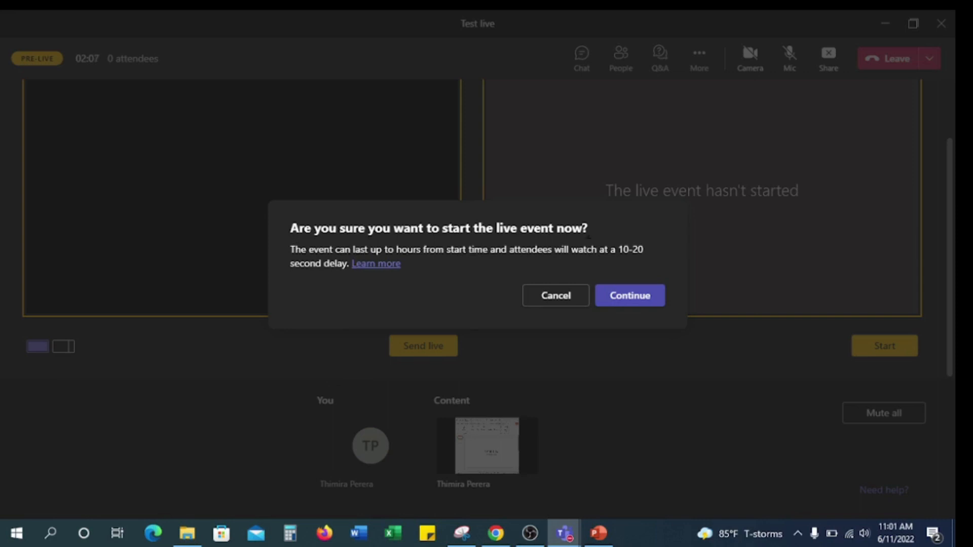
left_click(646, 301)
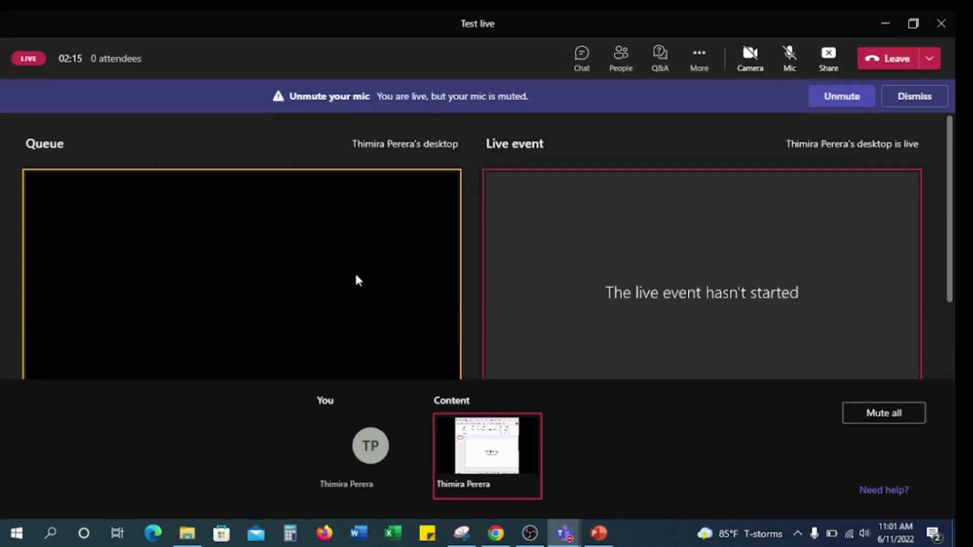
Try to send the shared presentation content live again, and dismiss the error and muted-microphone notices.
scroll(358, 281, "down", 1)
left_click(460, 434)
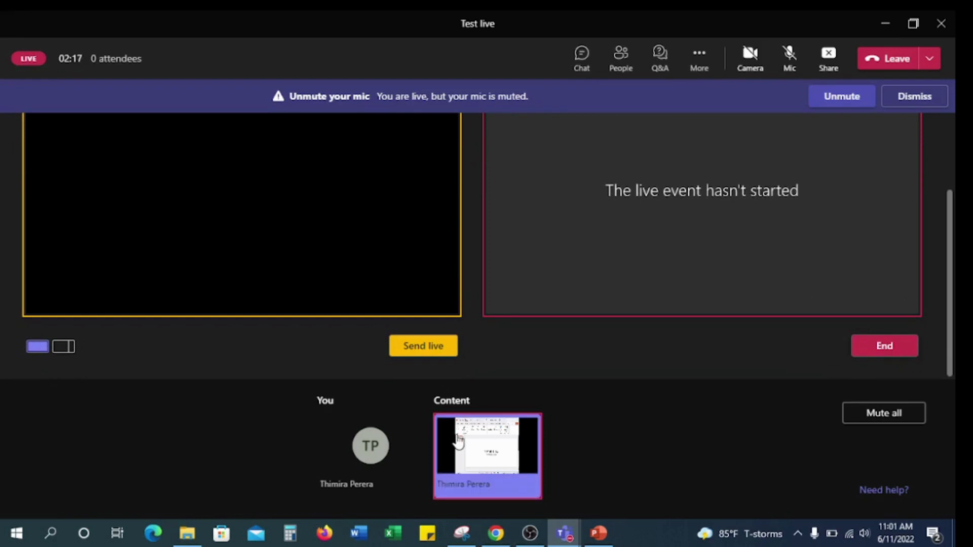
left_click(413, 345)
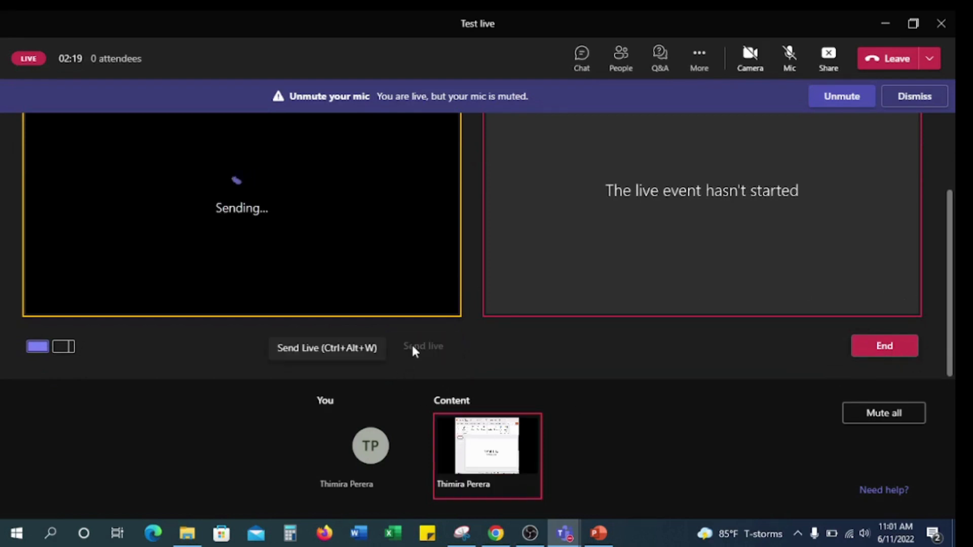
scroll(497, 342, "up", 2)
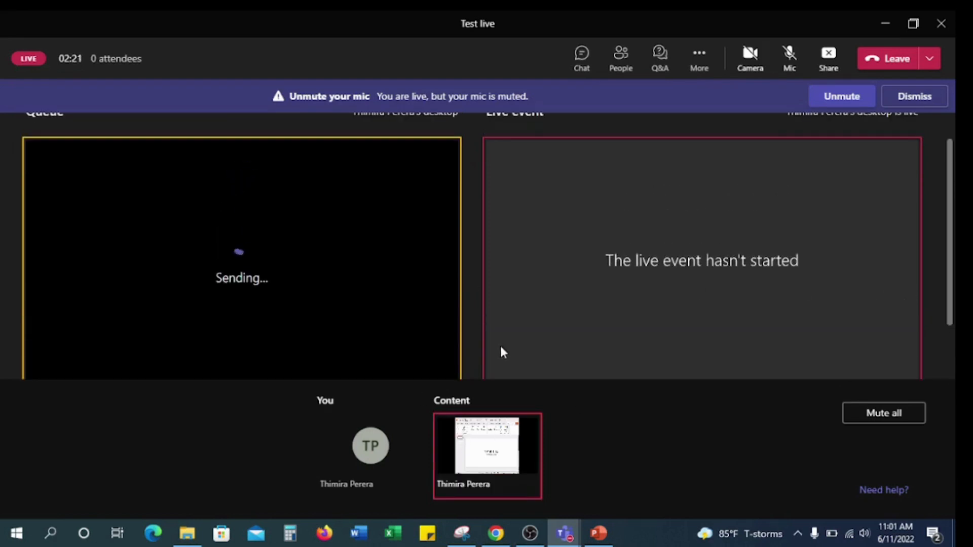
scroll(500, 343, "down", 1)
scroll(466, 319, "down", 1)
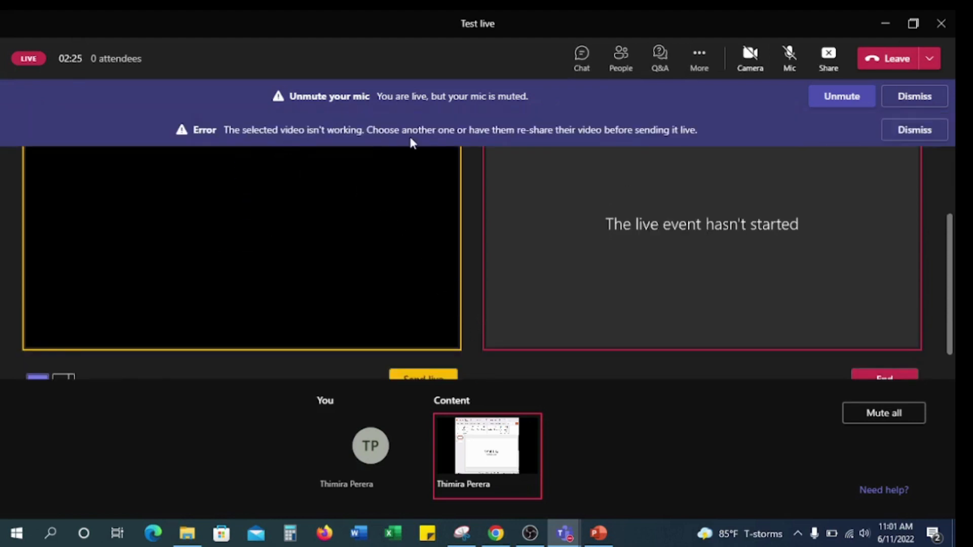
left_click(925, 126)
left_click(923, 98)
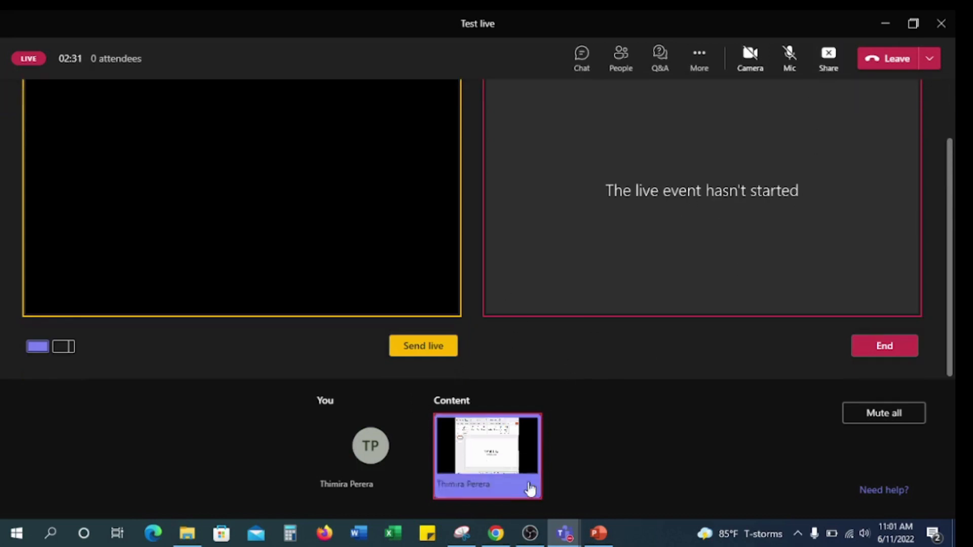
Bring back the shared PowerPoint window maximized, check its preview in the live event, and return to the presentation.
left_click(599, 533)
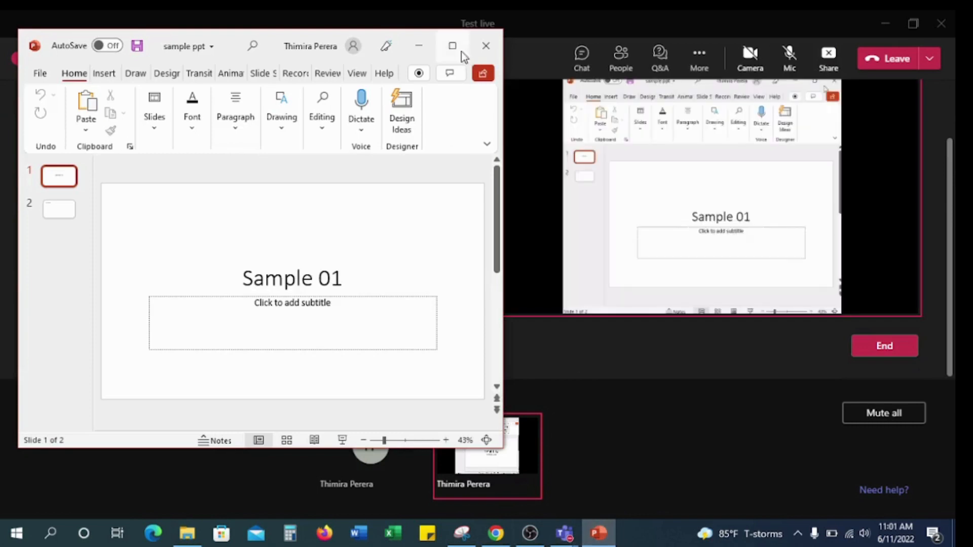
left_click(453, 46)
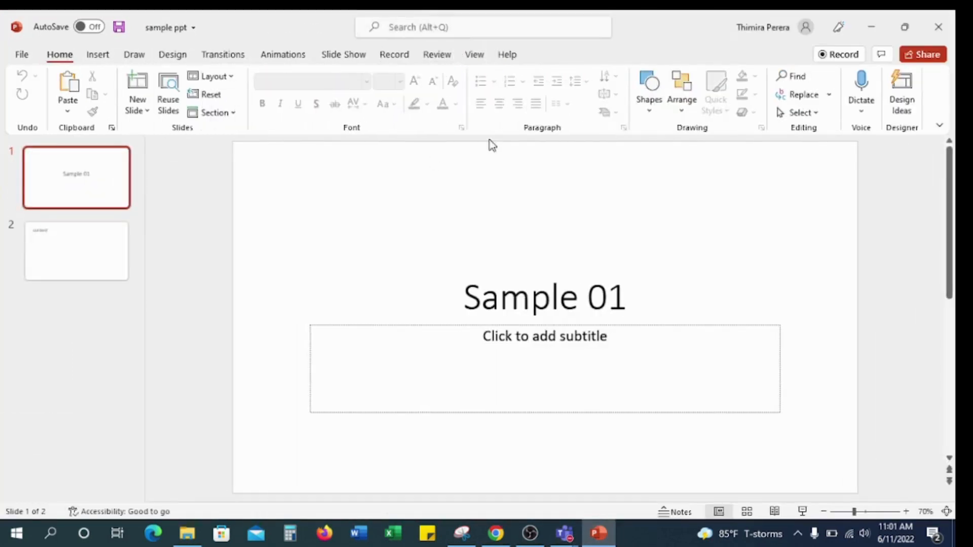
left_click(870, 23)
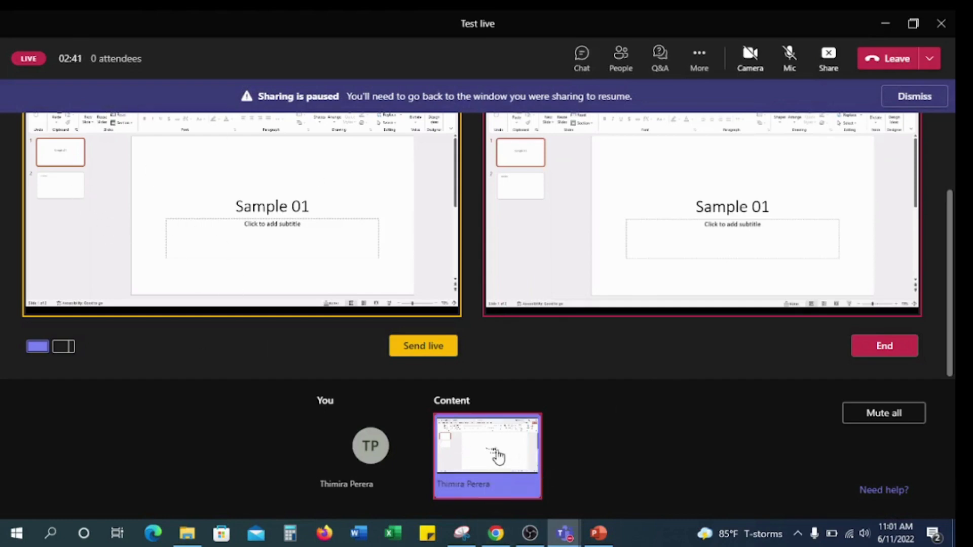
left_click(598, 533)
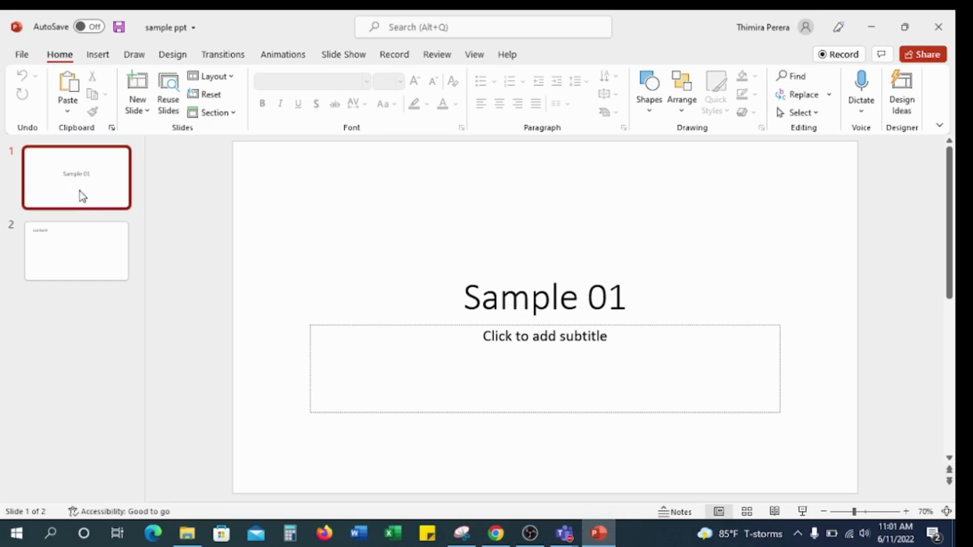
Show the content slide and the title slide to the audience, and minimize the presentation to return to the live event.
left_click(89, 274)
left_click(80, 159)
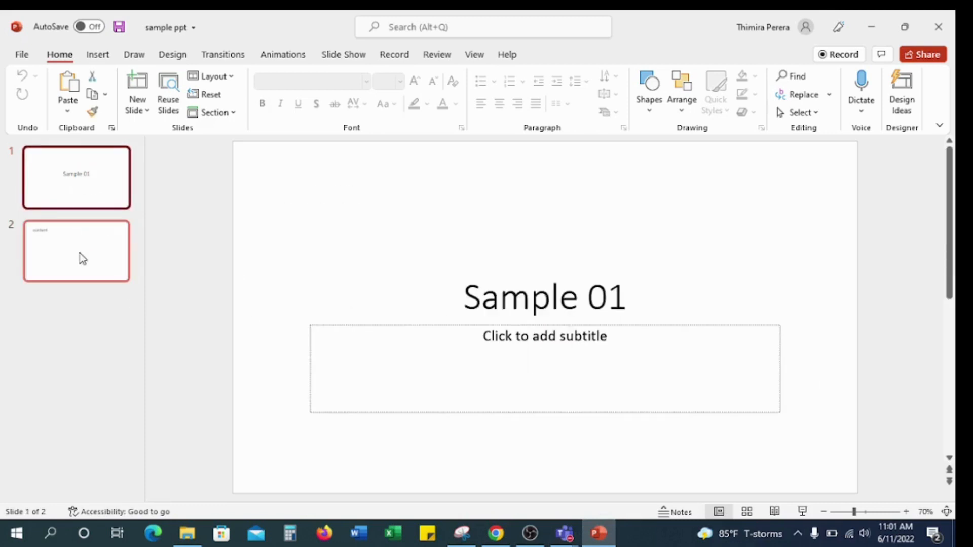
left_click(80, 253)
left_click(86, 180)
left_click(872, 27)
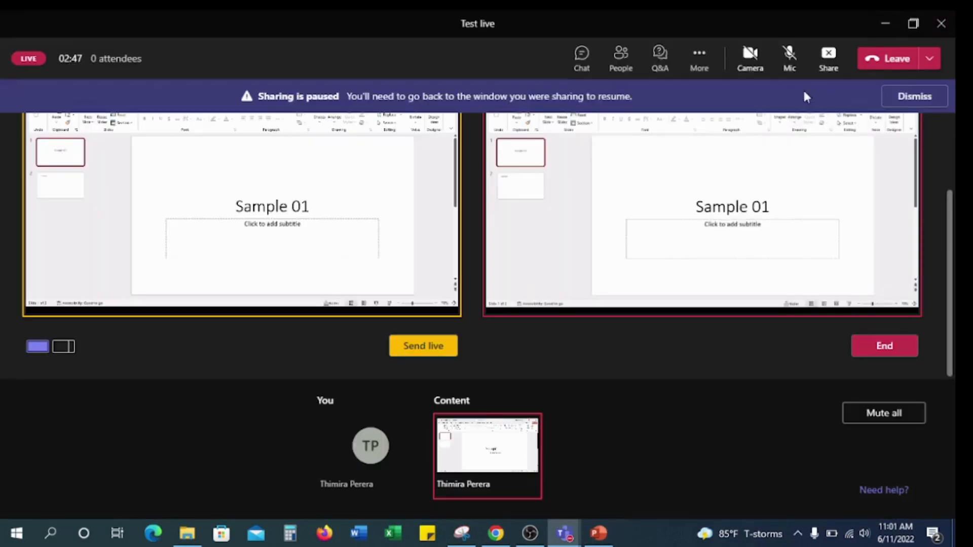
Unmute the microphone and try the camera toggle in the live event, leaving the camera off.
left_click(790, 55)
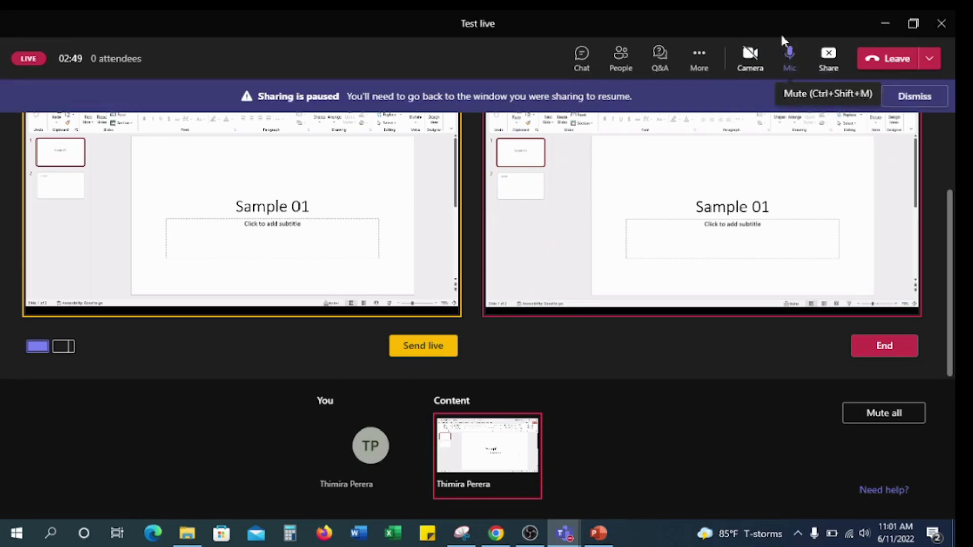
left_click(745, 60)
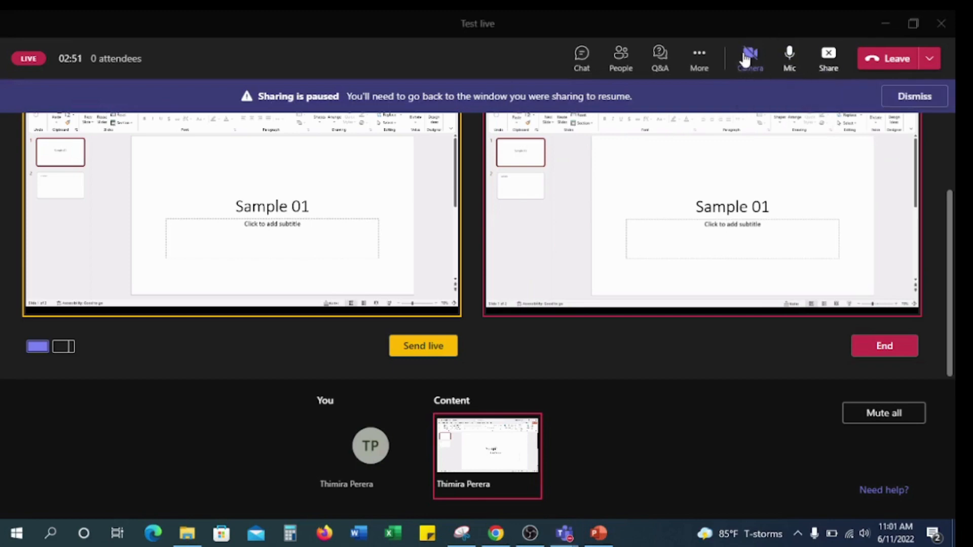
left_click(749, 60)
Switch back to the sample ppt window in PowerPoint and alternate between its content slide and title slide, finishing on the title slide.
mouse_move(605, 538)
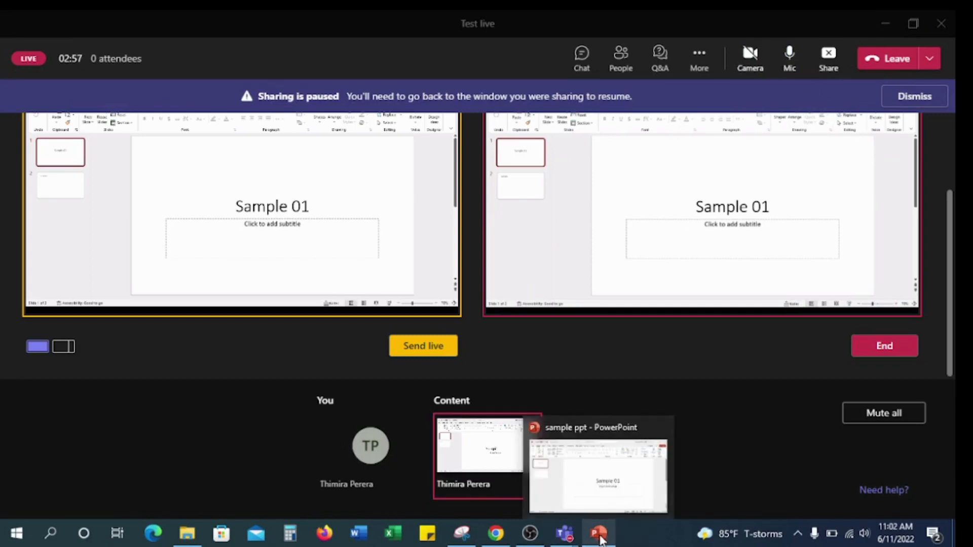
left_click(619, 481)
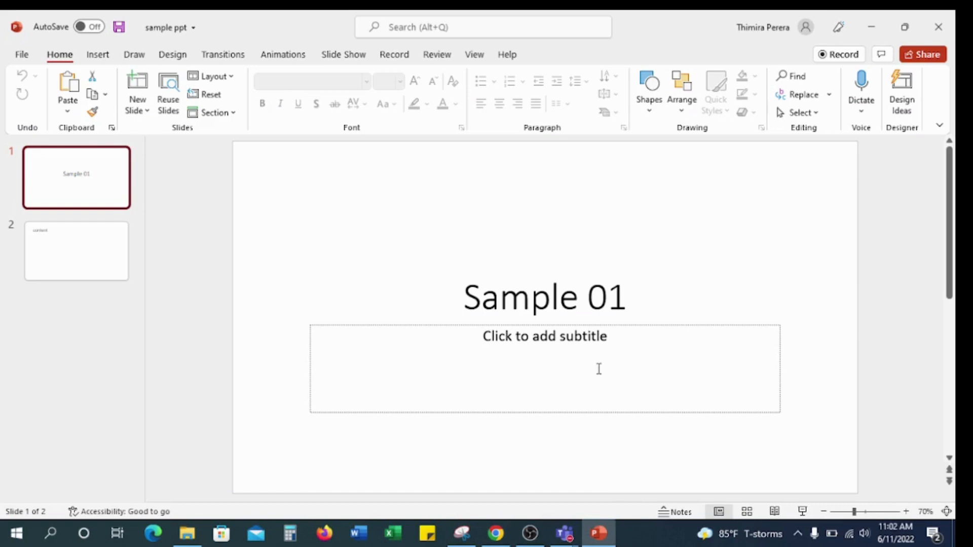
left_click(39, 234)
left_click(63, 192)
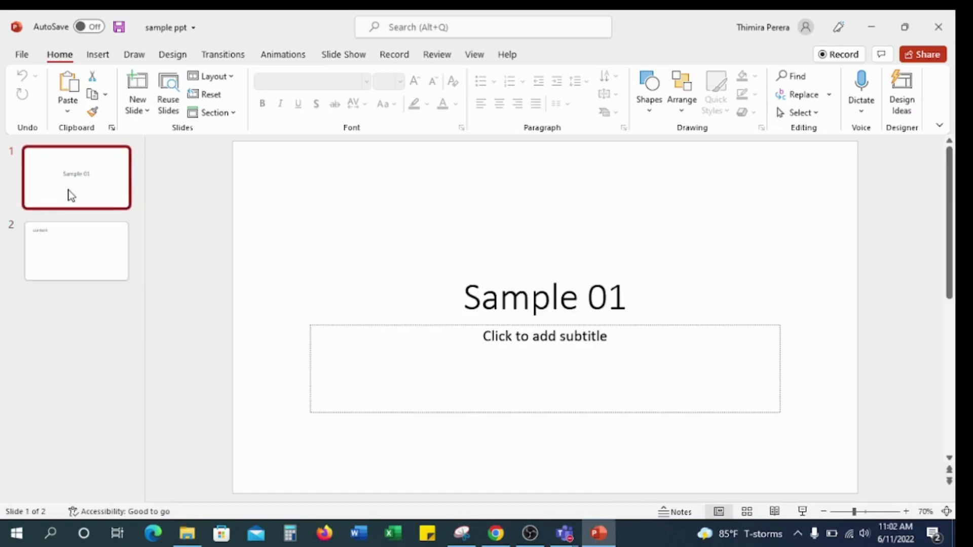
left_click(96, 248)
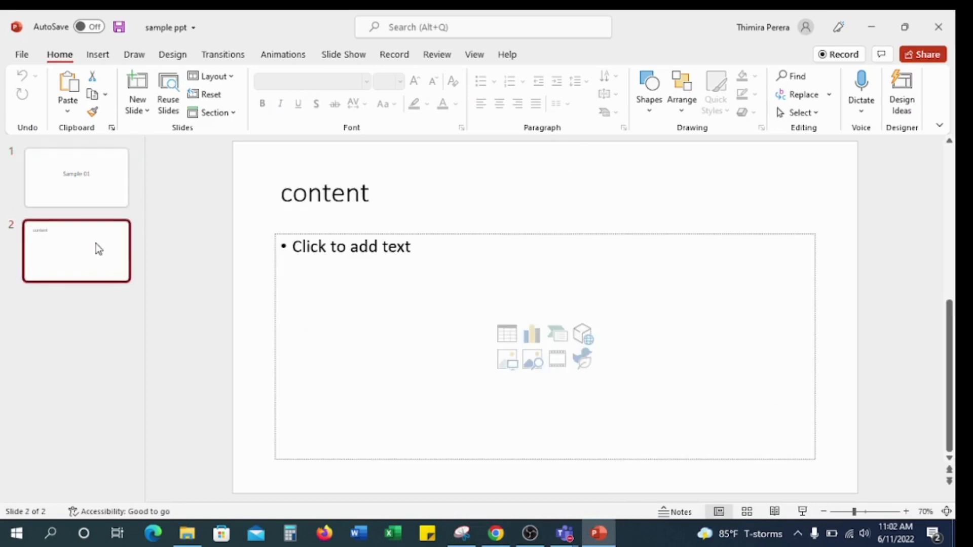
left_click(103, 182)
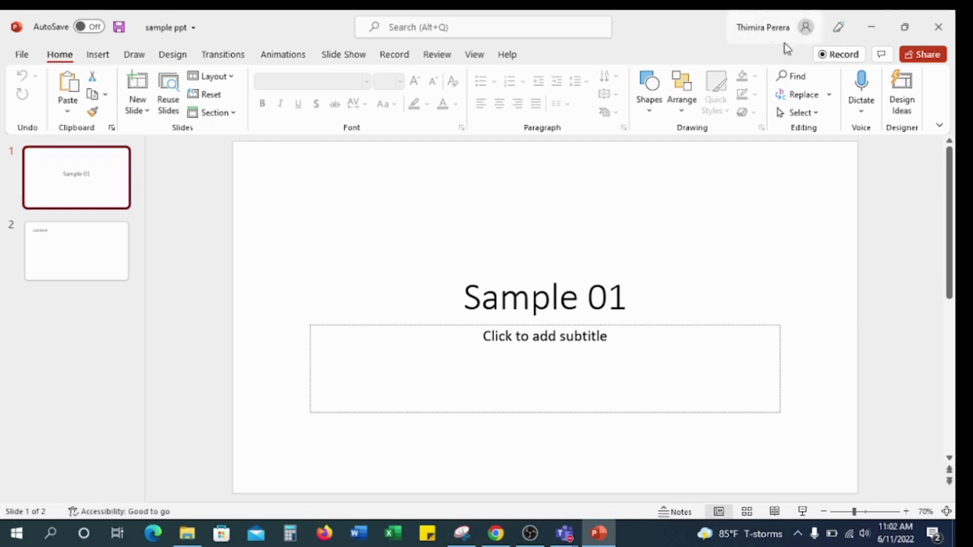
Minimize the presentation and examine the Queue and Live event previews and the shared content thumbnail in the live event.
left_click(872, 28)
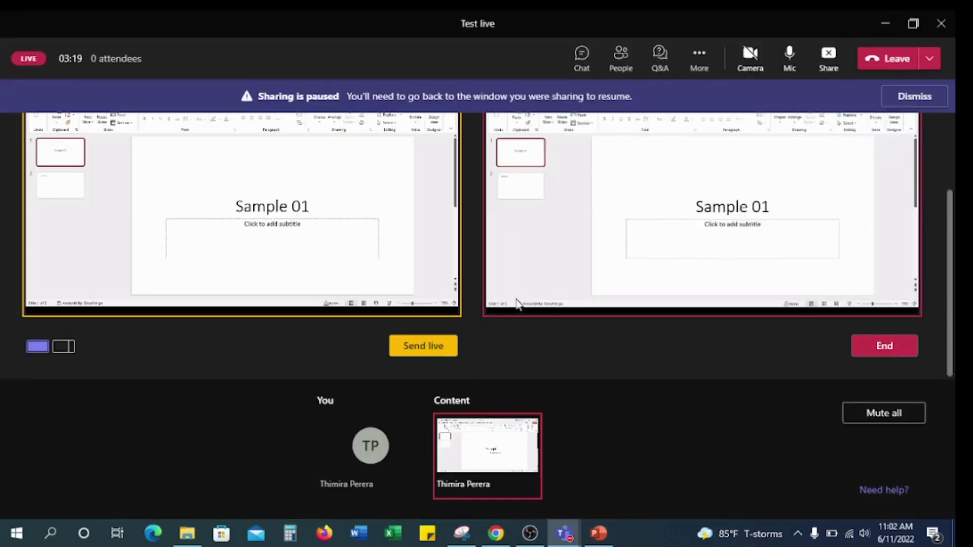
scroll(312, 247, "up", 2)
scroll(755, 240, "down", 2)
scroll(699, 197, "up", 3)
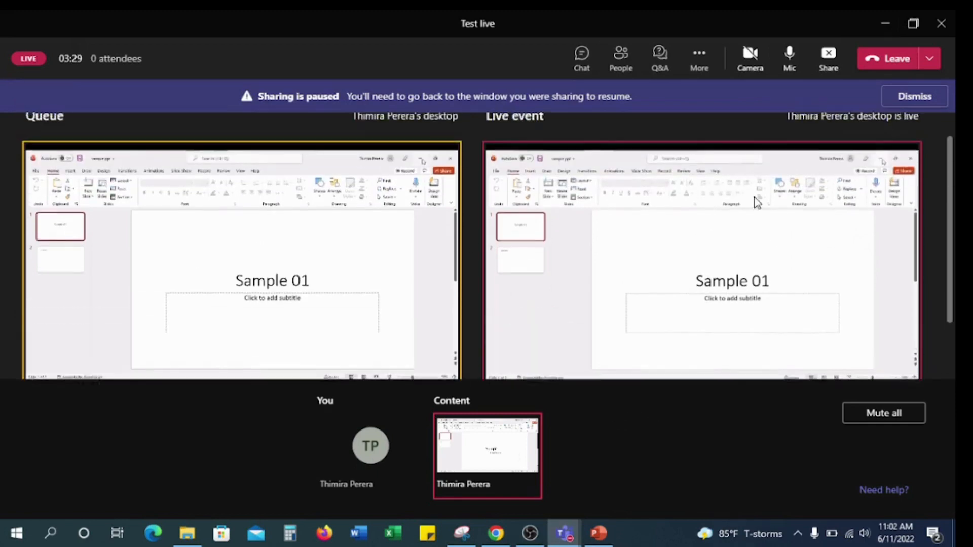
scroll(751, 271, "down", 3)
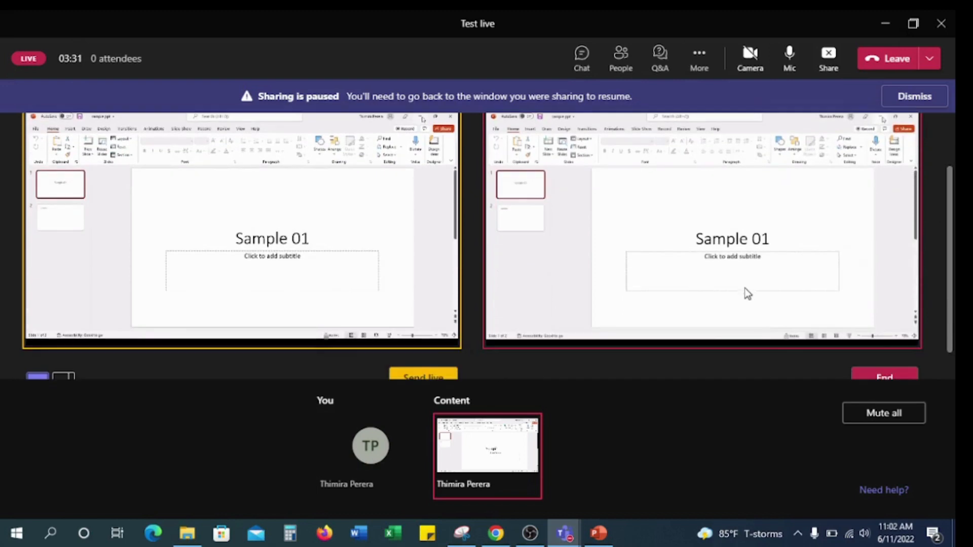
left_click(478, 428)
End the live event broadcast and confirm that it should end now.
scroll(715, 303, "down", 1)
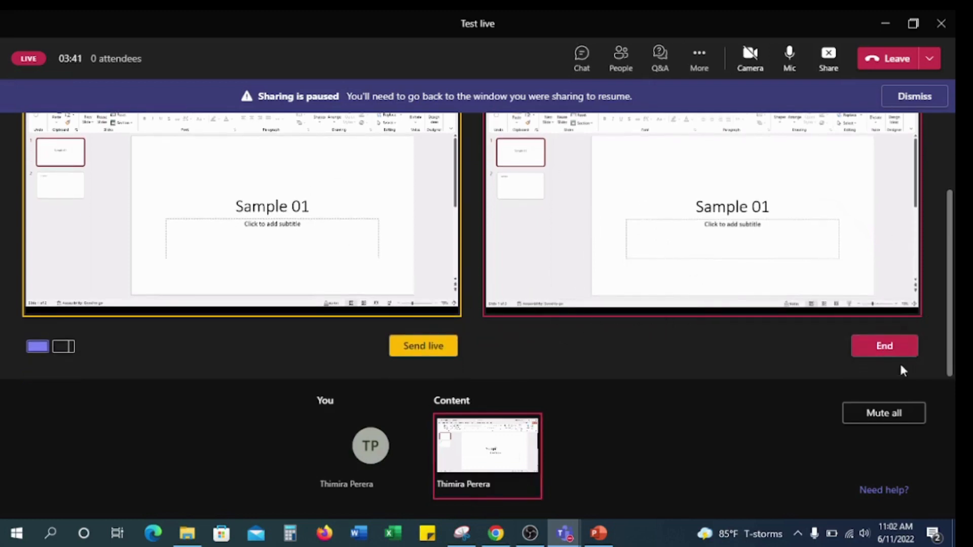
left_click(888, 344)
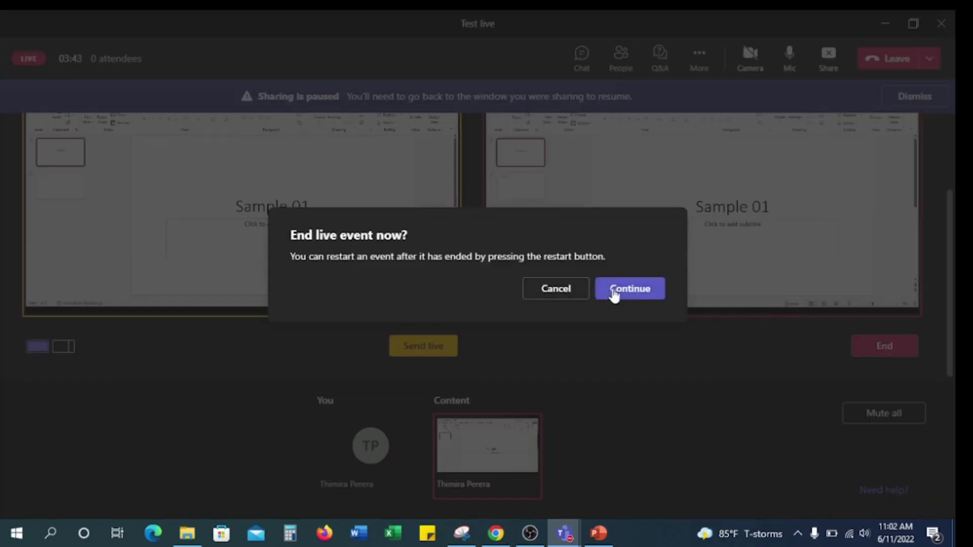
left_click(614, 291)
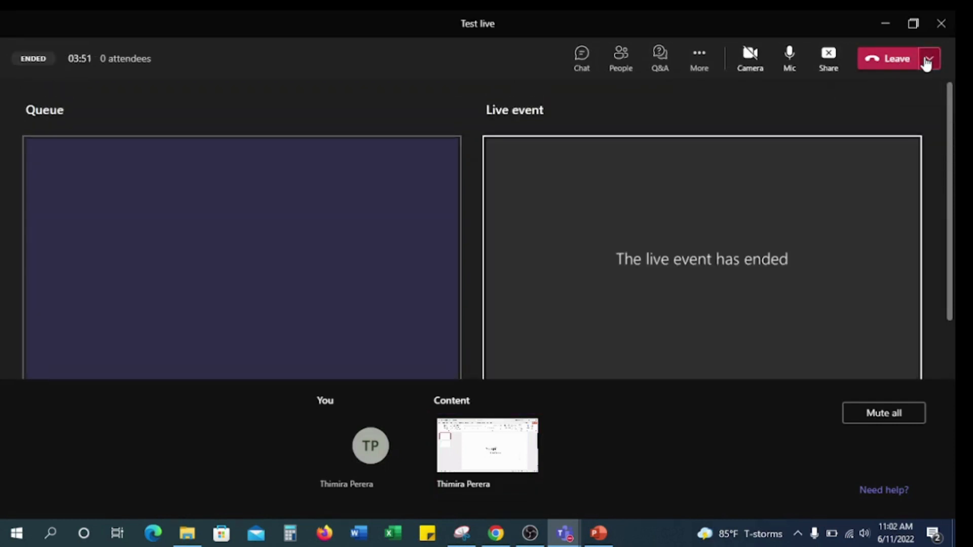
End the meeting for everyone and confirm closing the Test live session.
left_click(927, 59)
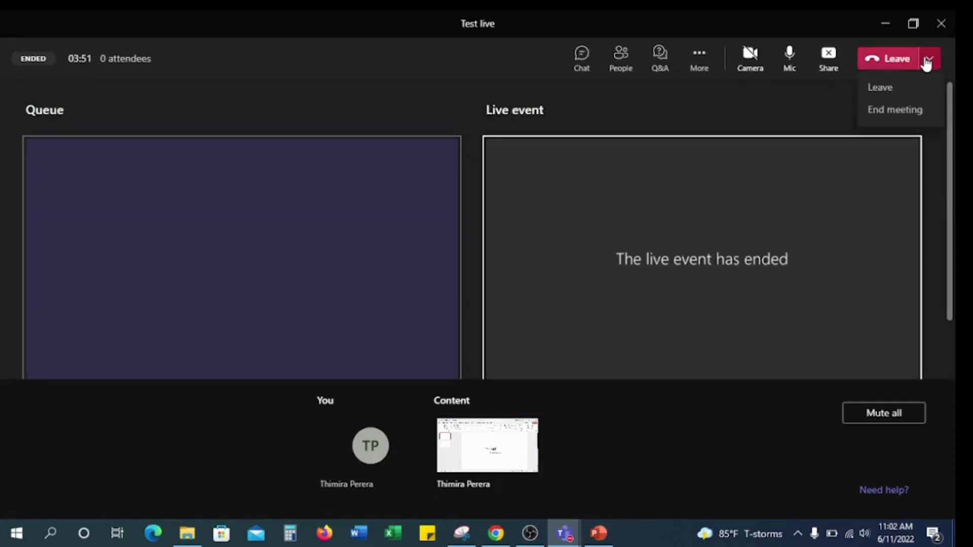
left_click(881, 110)
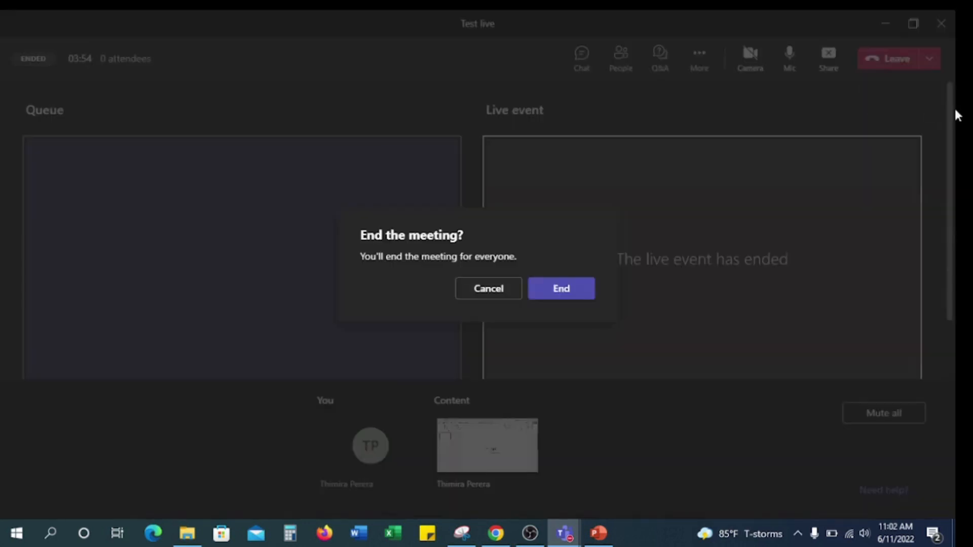
left_click(559, 293)
left_click(484, 349)
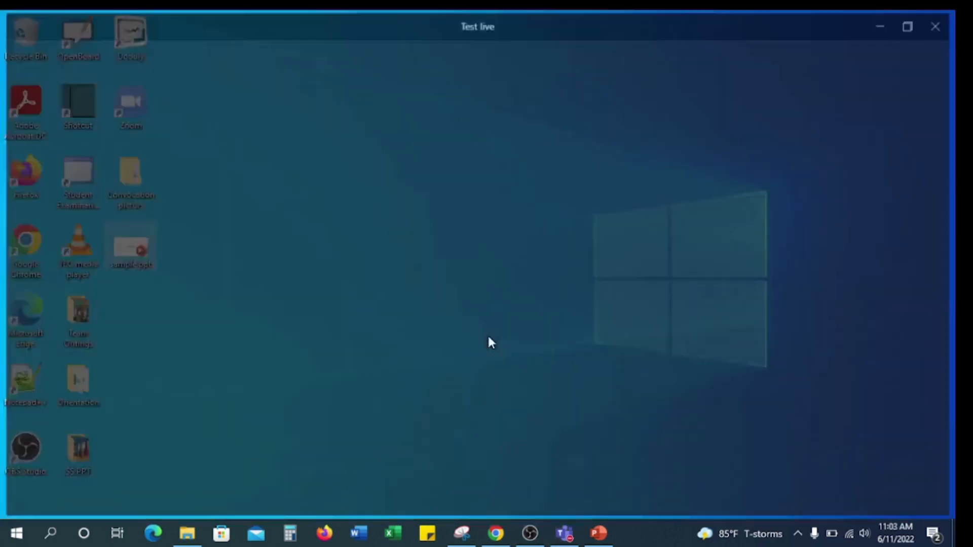